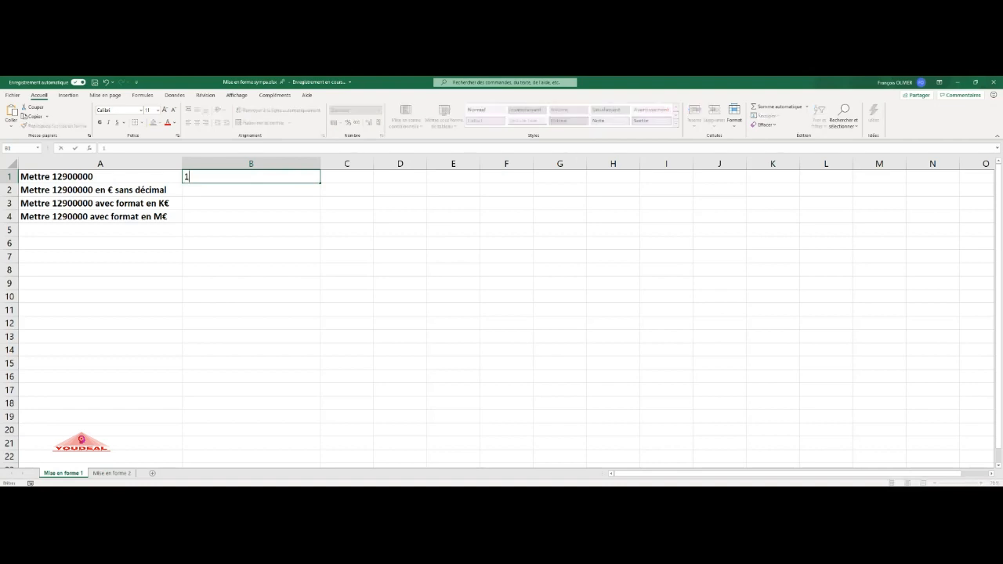
- Finish entering 12900000 in B1 and copy it down to B4
{"action": "type", "text": "00000"}
{"action": "key", "text": "Return"}
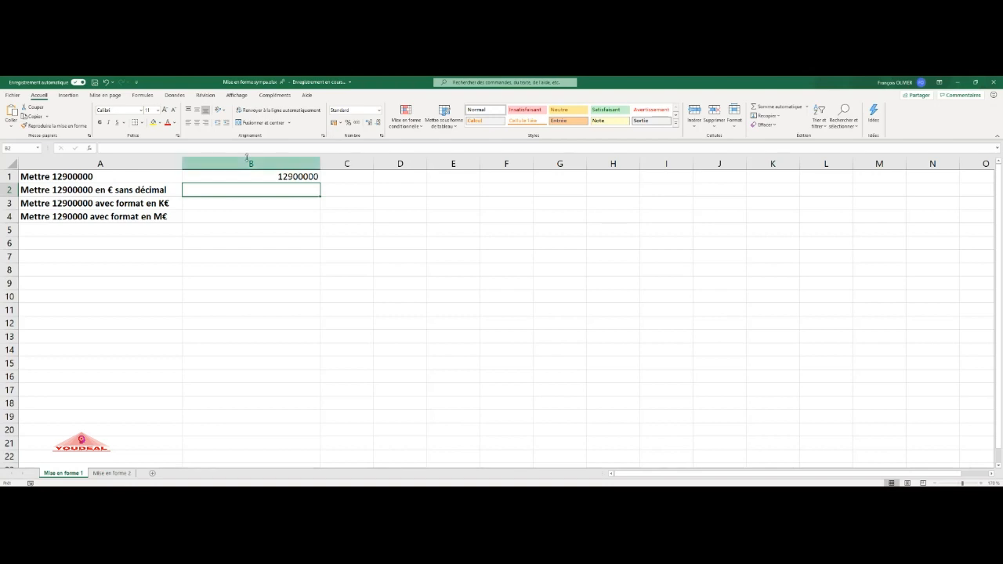
{"action": "left_click", "coordinate": [312, 177]}
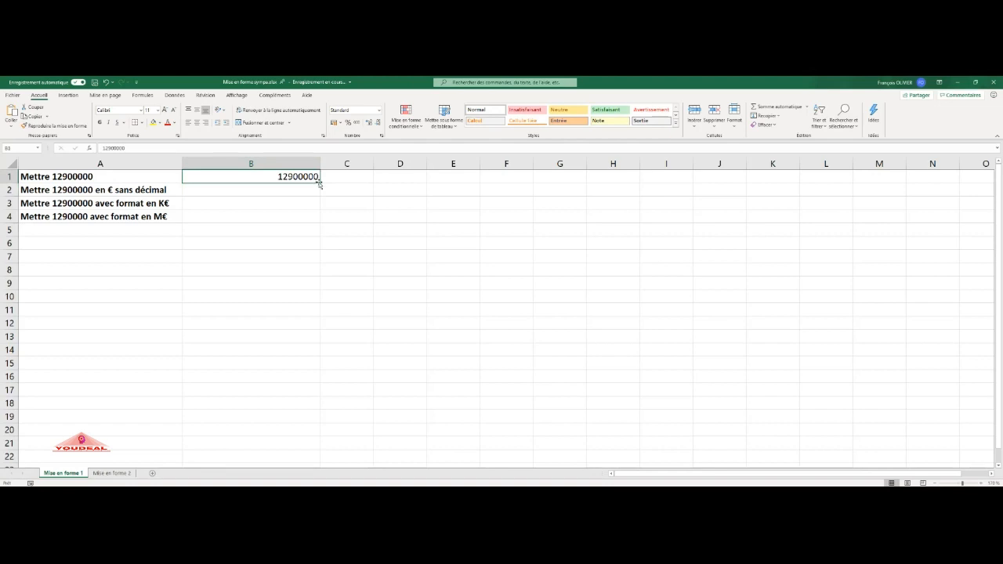
{"action": "left_click_drag", "start_coordinate": [318, 180], "coordinate": [304, 220]}
{"action": "left_click", "coordinate": [298, 190]}
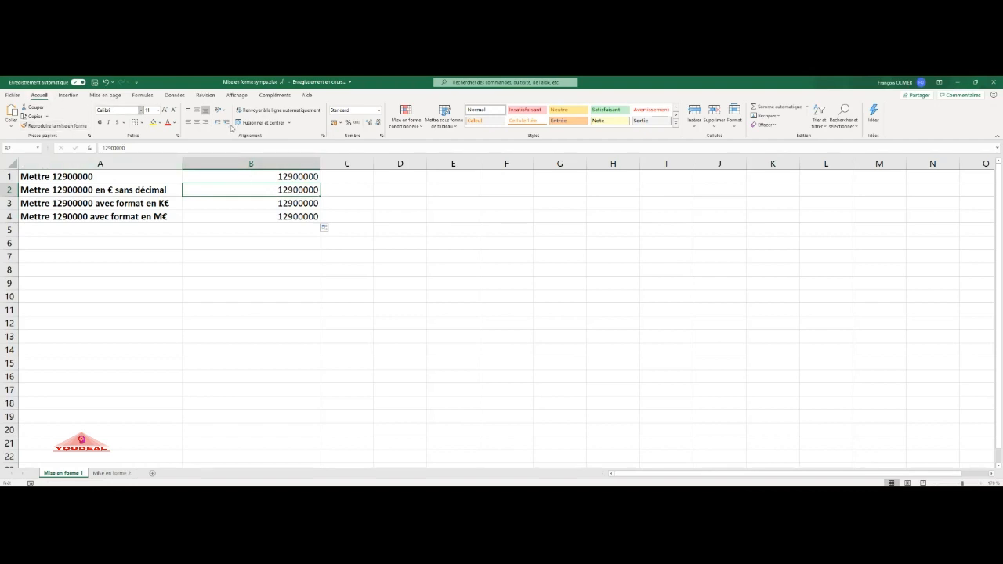
- Apply the French € accounting format to B2 and remove both decimal places
{"action": "left_click", "coordinate": [341, 124]}
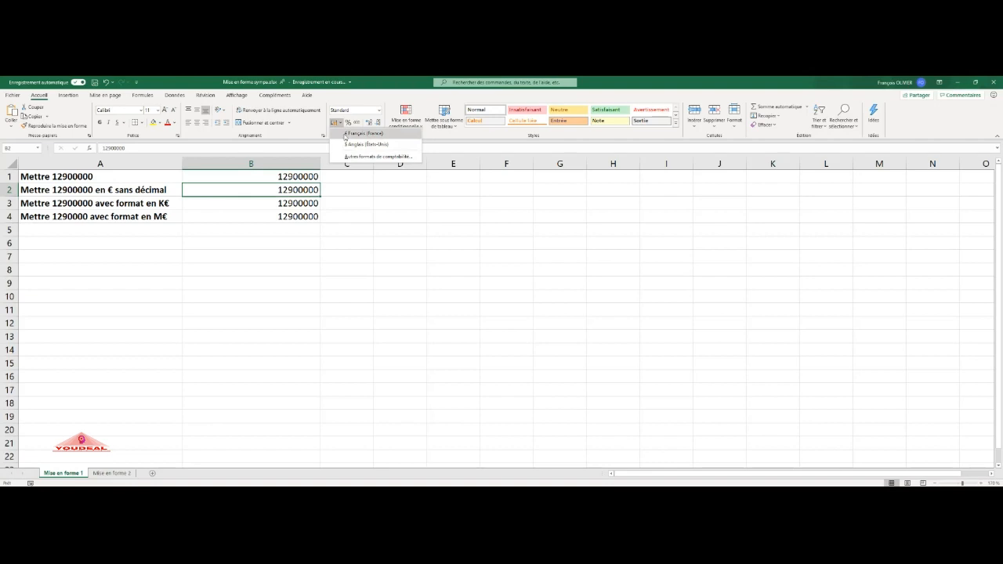
{"action": "left_click", "coordinate": [345, 135]}
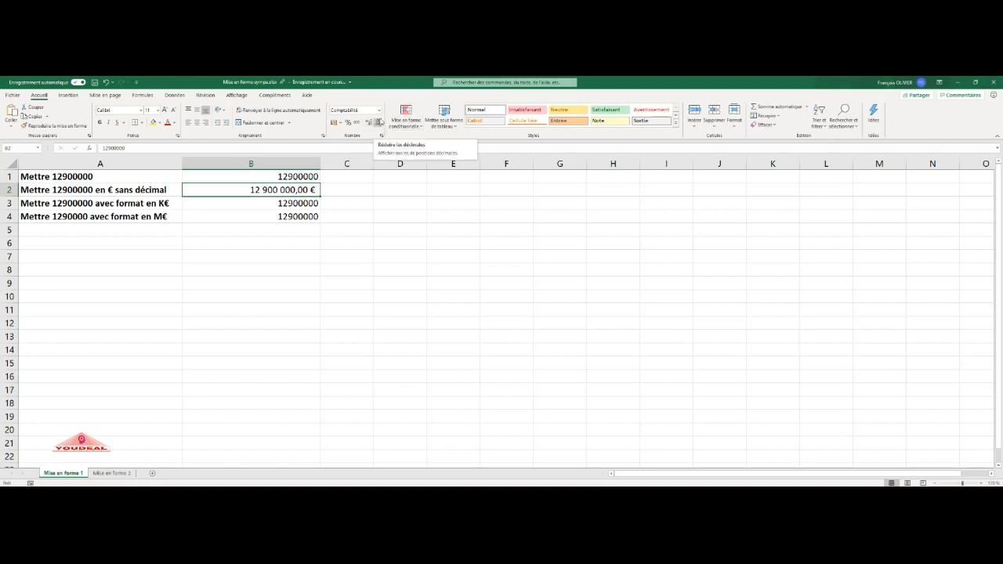
{"action": "left_click", "coordinate": [377, 125]}
{"action": "left_click", "coordinate": [377, 125]}
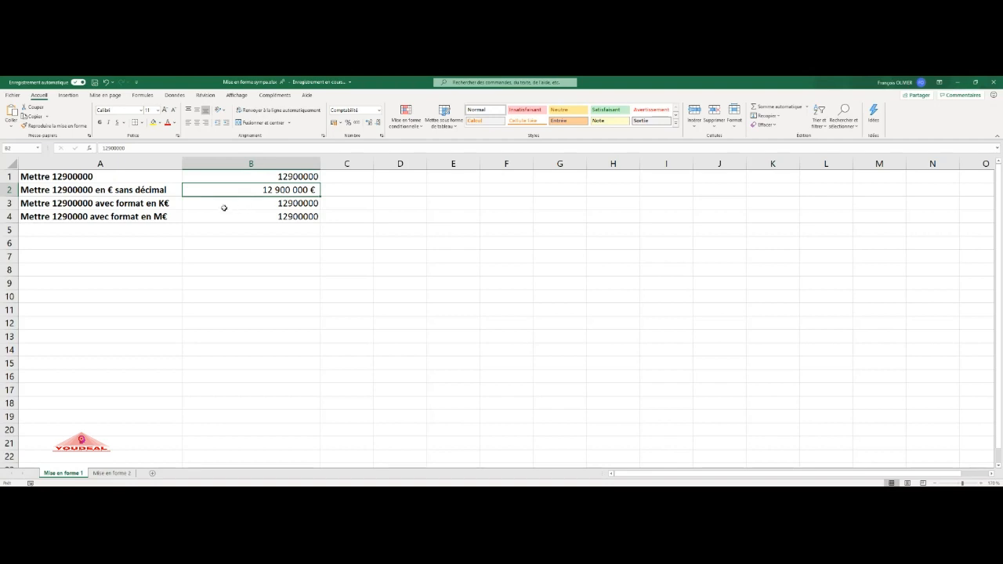
- Give B3 a custom number format of 0 " K€" to show the value in thousands of euros
{"action": "left_click", "coordinate": [289, 203]}
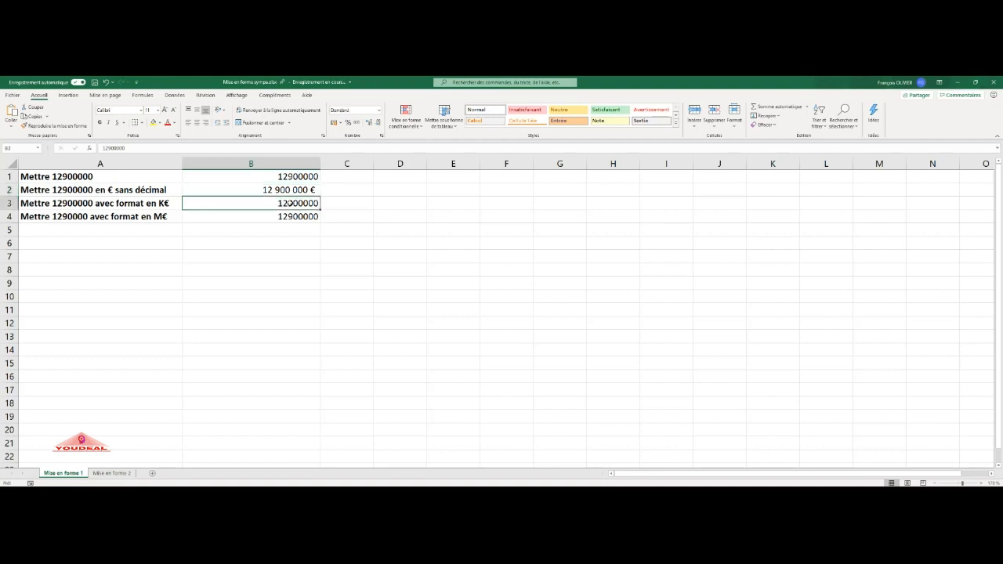
{"action": "left_click", "coordinate": [378, 110]}
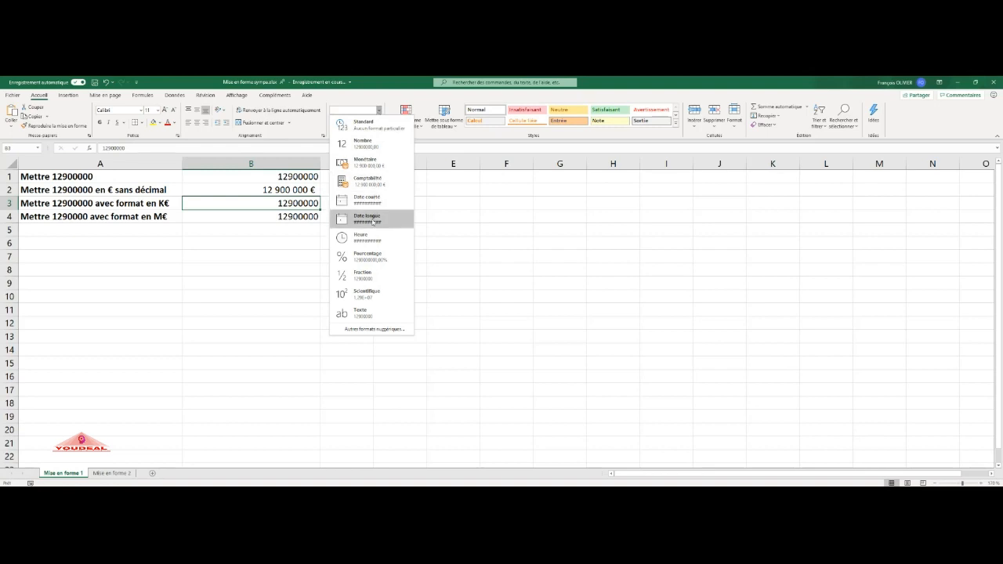
{"action": "left_click", "coordinate": [378, 330]}
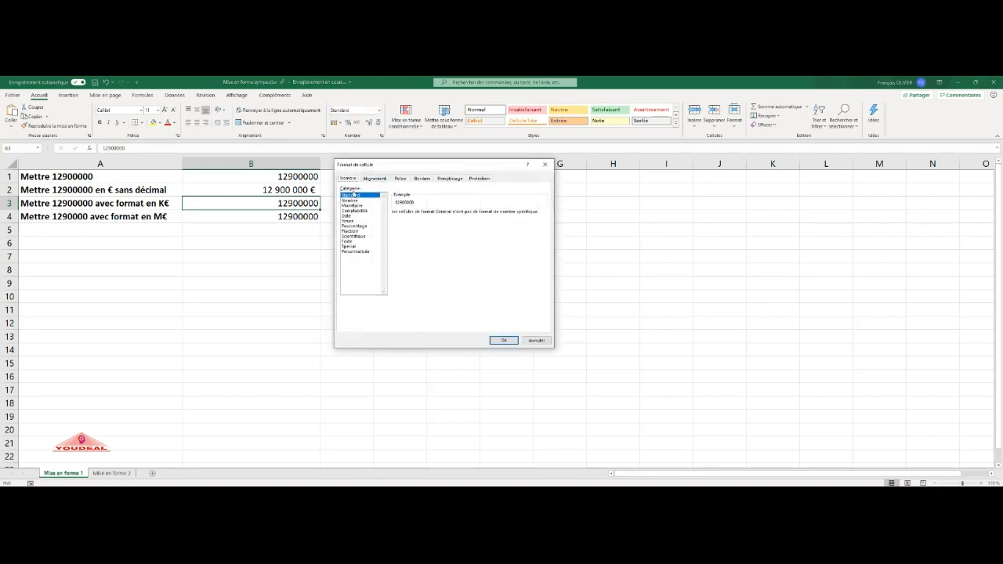
{"action": "left_click", "coordinate": [360, 205]}
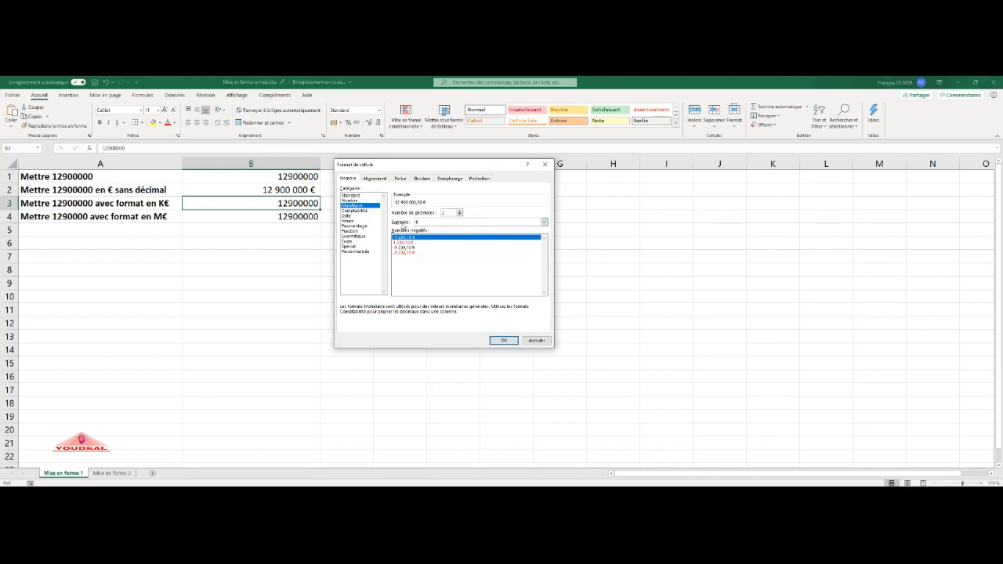
{"action": "left_click", "coordinate": [366, 210]}
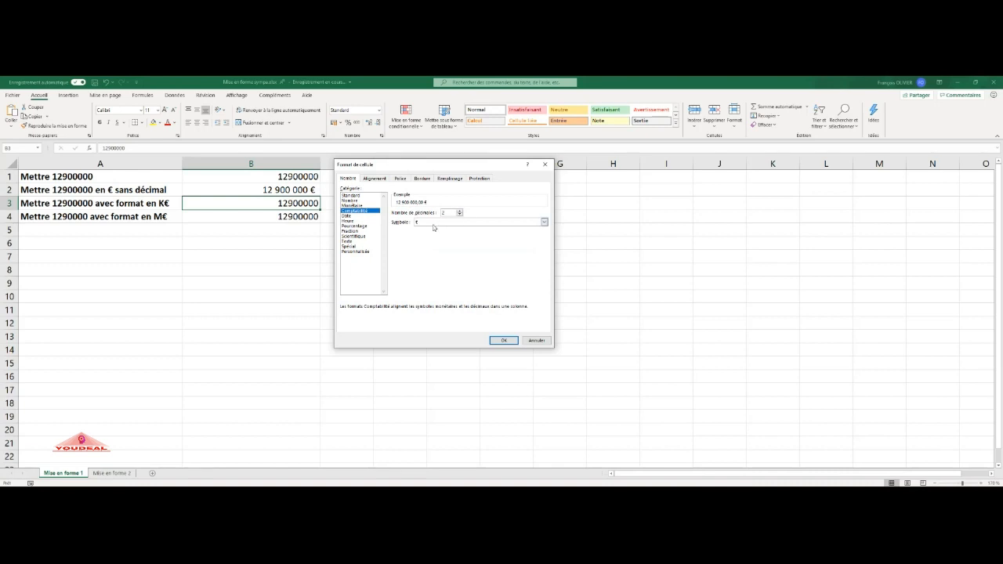
{"action": "left_click", "coordinate": [356, 251]}
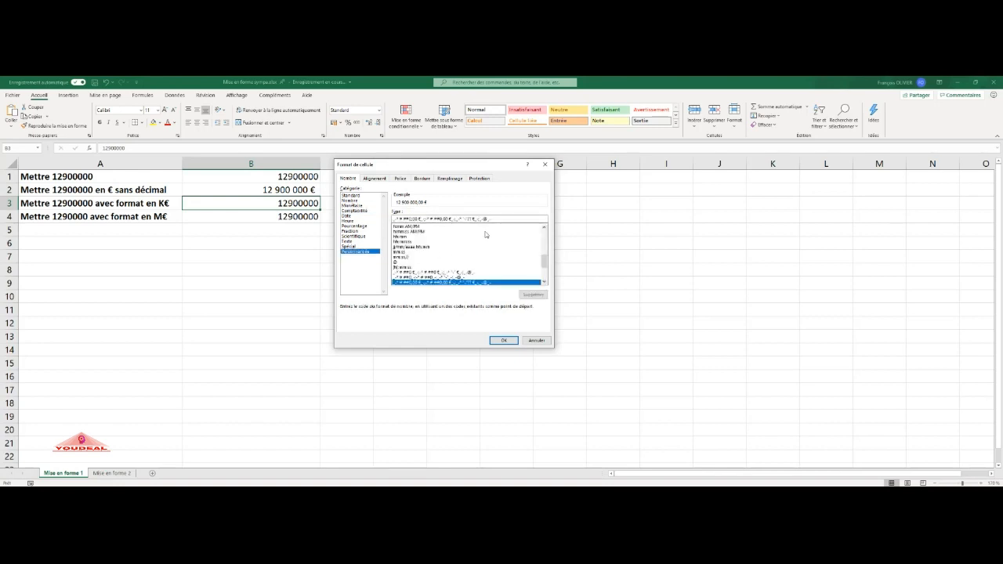
{"action": "left_click_drag", "start_coordinate": [494, 219], "coordinate": [399, 218]}
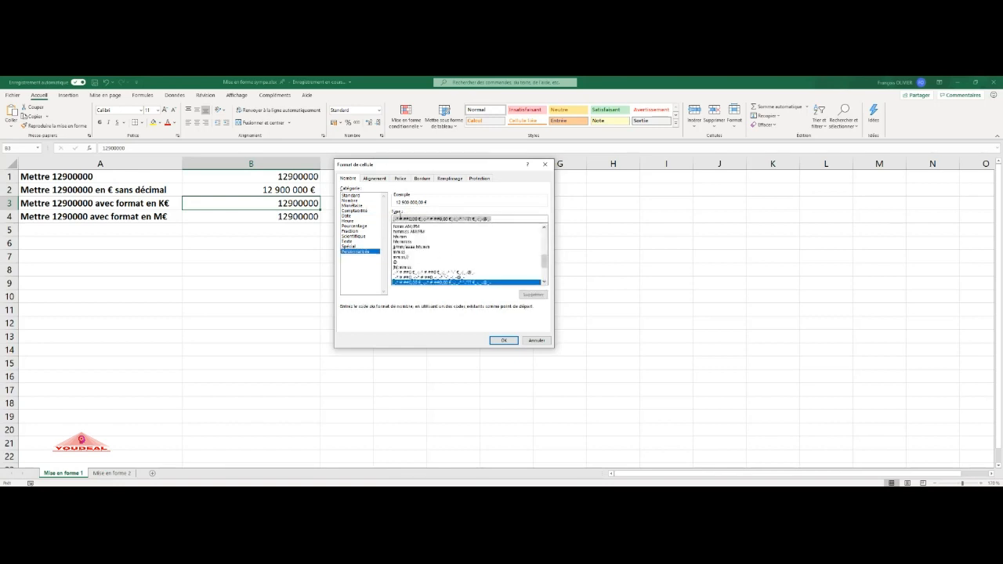
{"action": "key", "text": "BackSpace"}
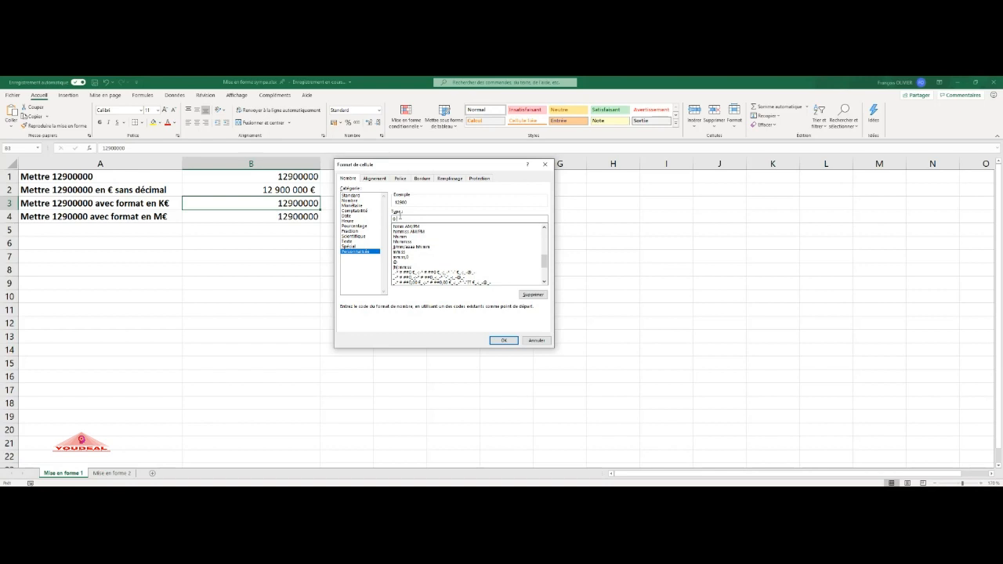
{"action": "key", "text": "BackSpace"}
{"action": "key", "text": "BackSpace"}
{"action": "type", "text": "K€\""}
{"action": "left_click", "coordinate": [504, 341]}
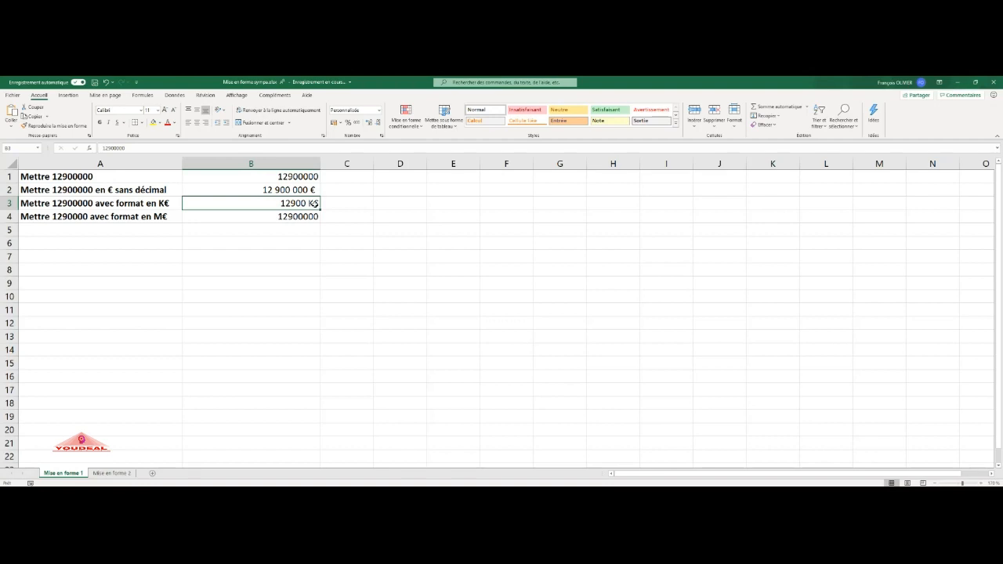
- Reopen B3's number format dialog to review its custom format code
{"action": "left_click", "coordinate": [379, 110]}
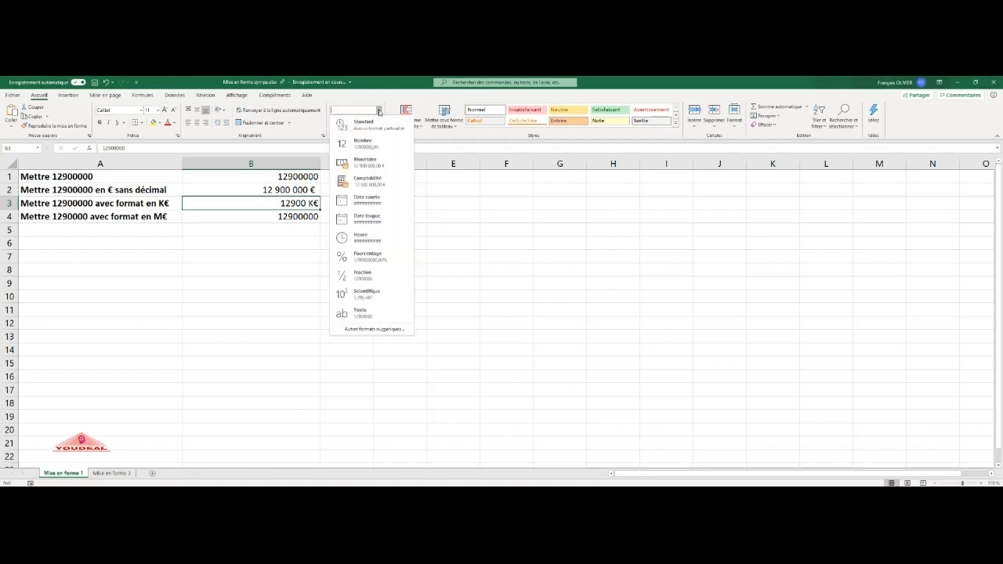
{"action": "left_click", "coordinate": [370, 329]}
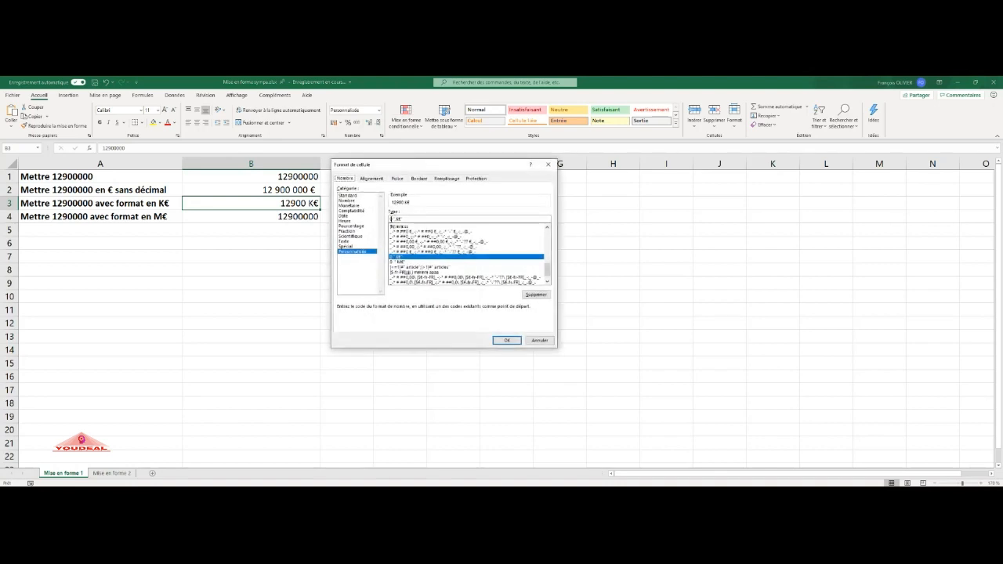
{"action": "left_click", "coordinate": [507, 340]}
- Give B4 a custom number format of 0,0 " M€" to show millions of euros with one decimal
{"action": "left_click", "coordinate": [291, 216]}
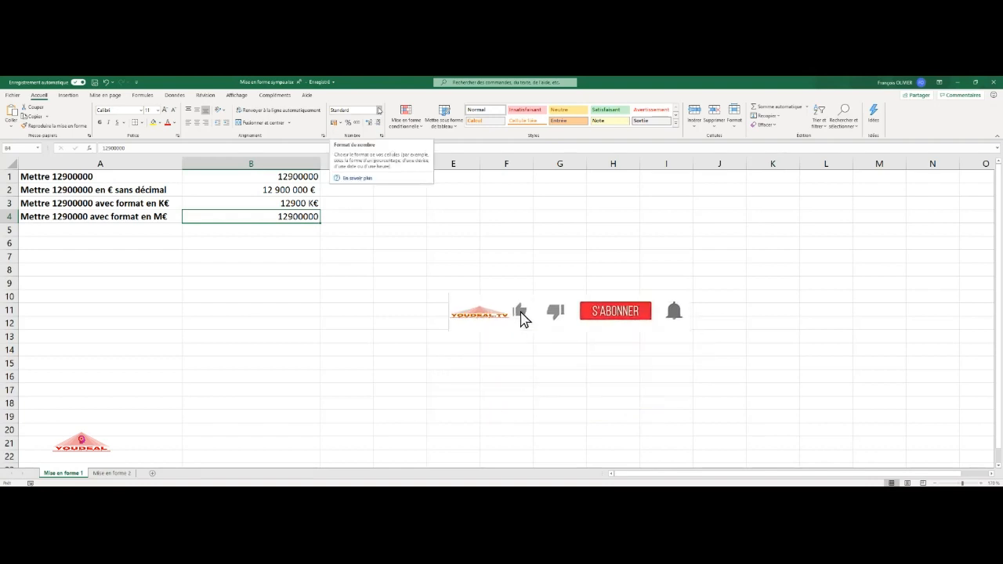
{"action": "left_click", "coordinate": [378, 111]}
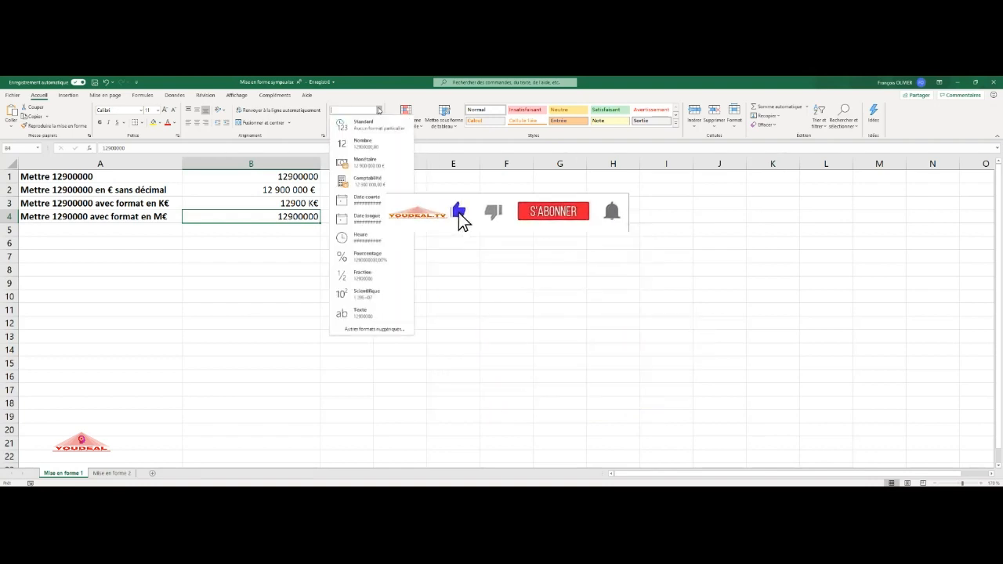
{"action": "left_click", "coordinate": [383, 329]}
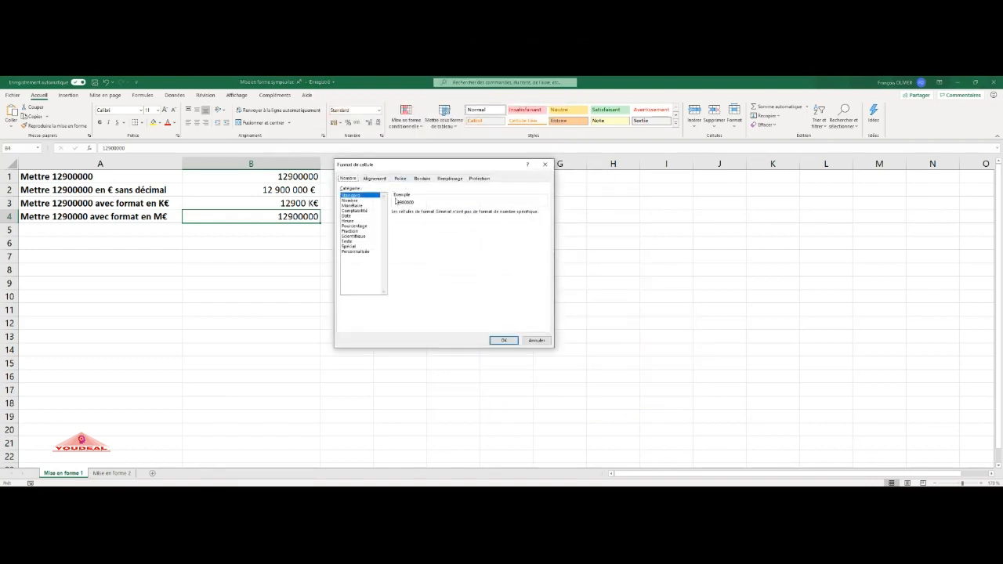
{"action": "left_click", "coordinate": [360, 251]}
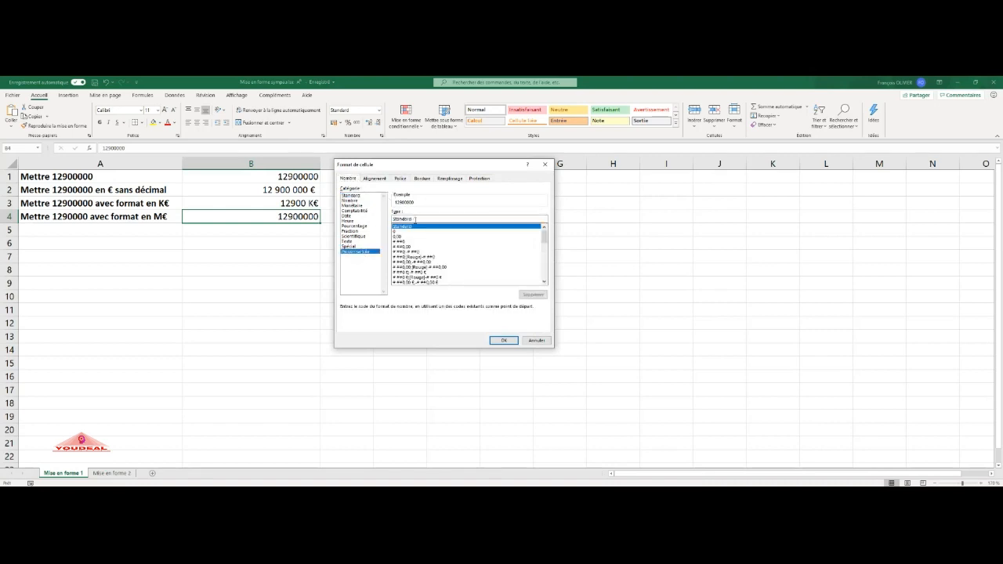
{"action": "left_click_drag", "start_coordinate": [415, 219], "coordinate": [379, 222]}
{"action": "key", "text": "Delete"}
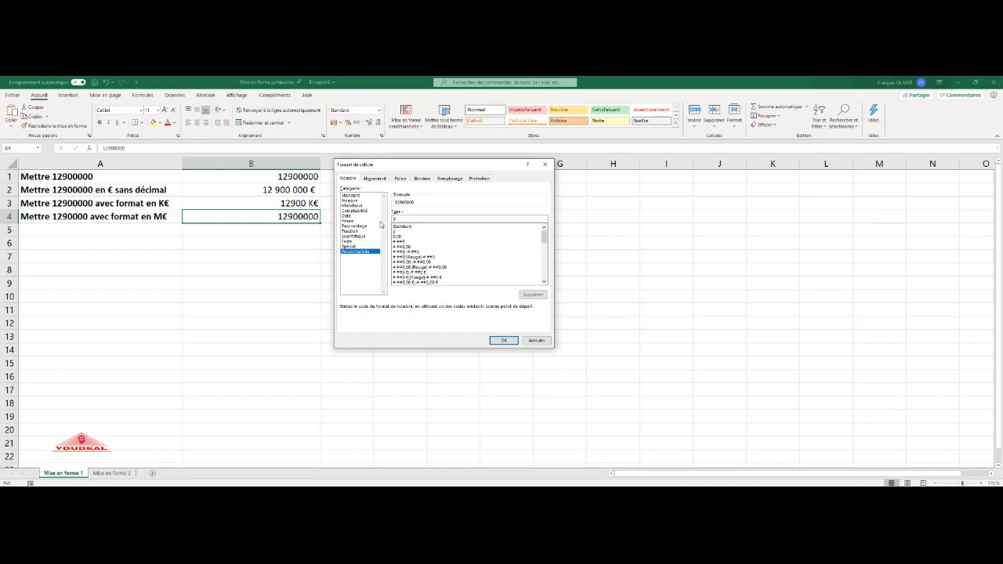
{"action": "type", "text": "0"}
{"action": "key", "text": "BackSpace"}
{"action": "type", "text": ",,"}
{"action": "left_click", "coordinate": [504, 340]}
- Open the Format Cells dialog for B3 to examine its custom format code, then cancel
{"action": "key", "text": "Up"}
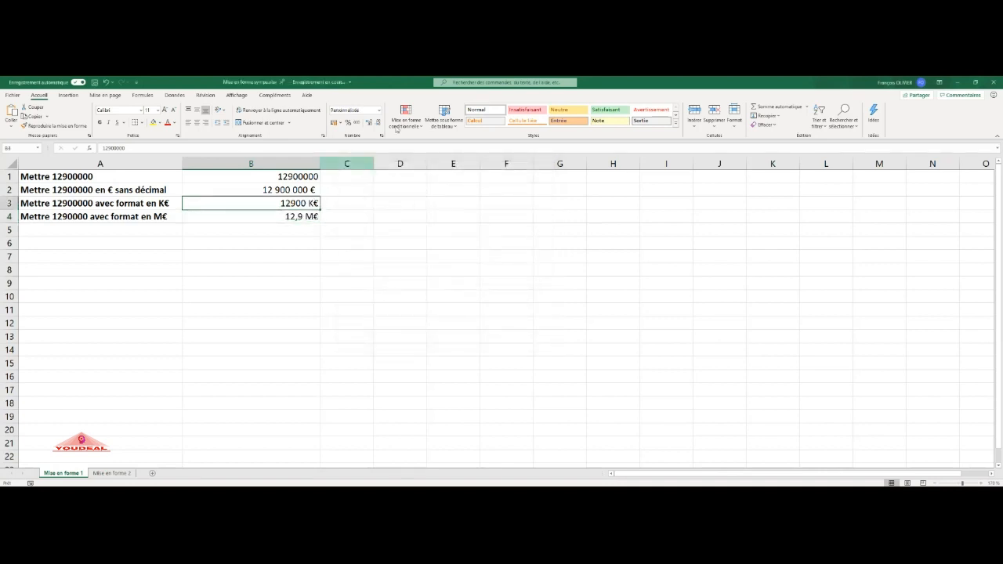
{"action": "right_click", "coordinate": [313, 202]}
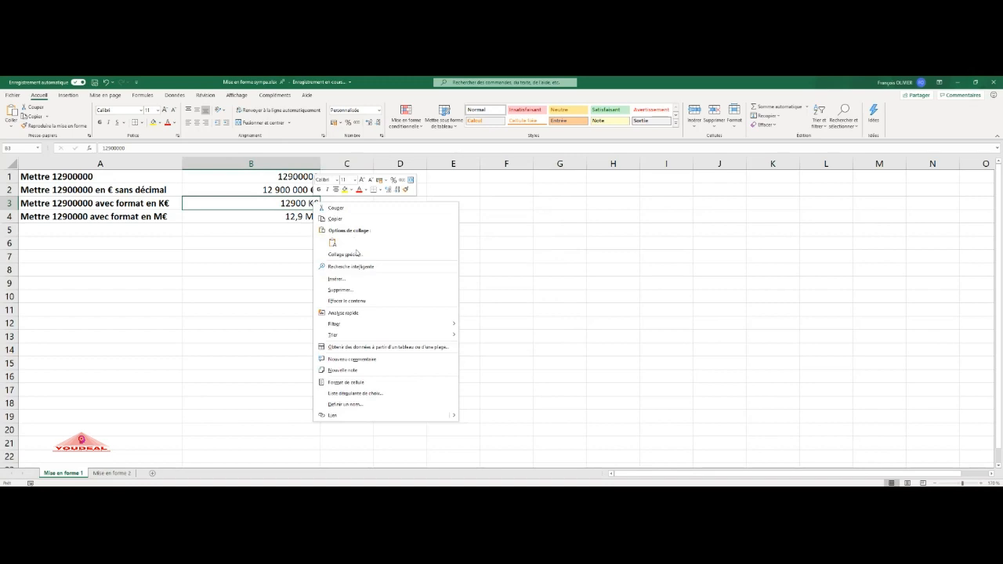
{"action": "left_click", "coordinate": [364, 384]}
{"action": "left_click_drag", "start_coordinate": [389, 286], "coordinate": [475, 177]}
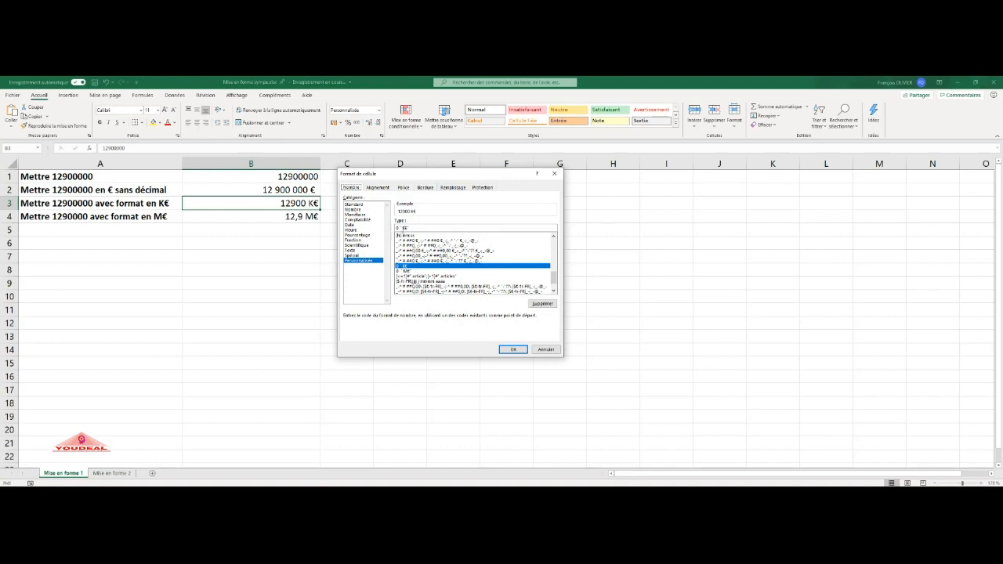
{"action": "left_click", "coordinate": [400, 228]}
{"action": "left_click", "coordinate": [542, 349]}
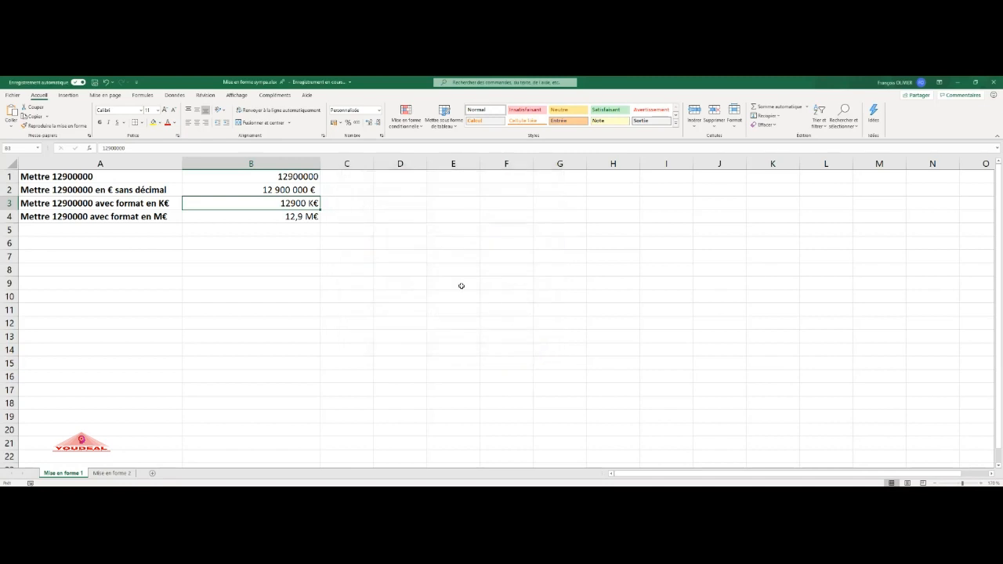
- Enter the format code 0 " K€" as text in C3
{"action": "left_click", "coordinate": [362, 207]}
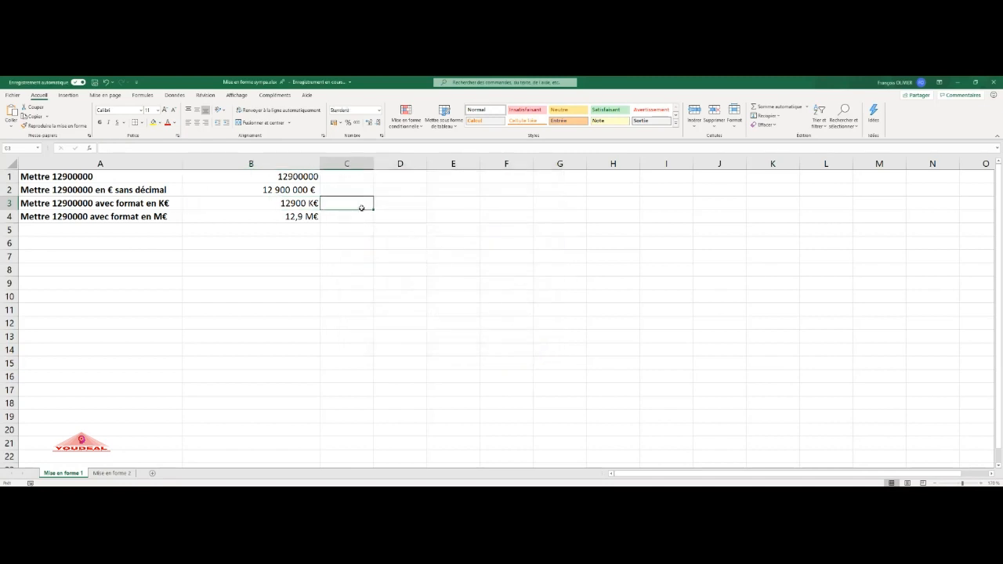
{"action": "type", "text": "'"}
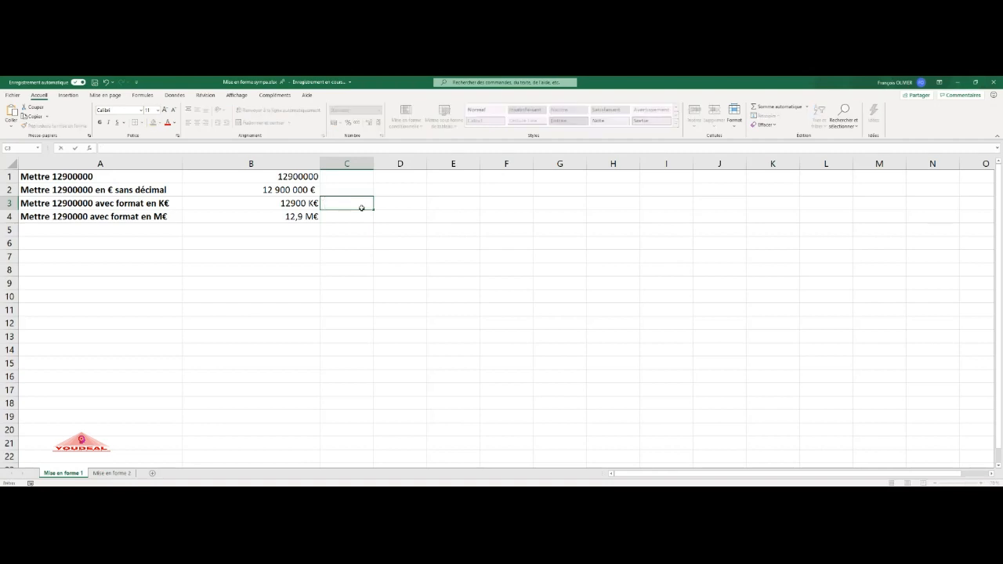
{"action": "type", "text": "0 \" K€\""}
{"action": "key", "text": "Return"}
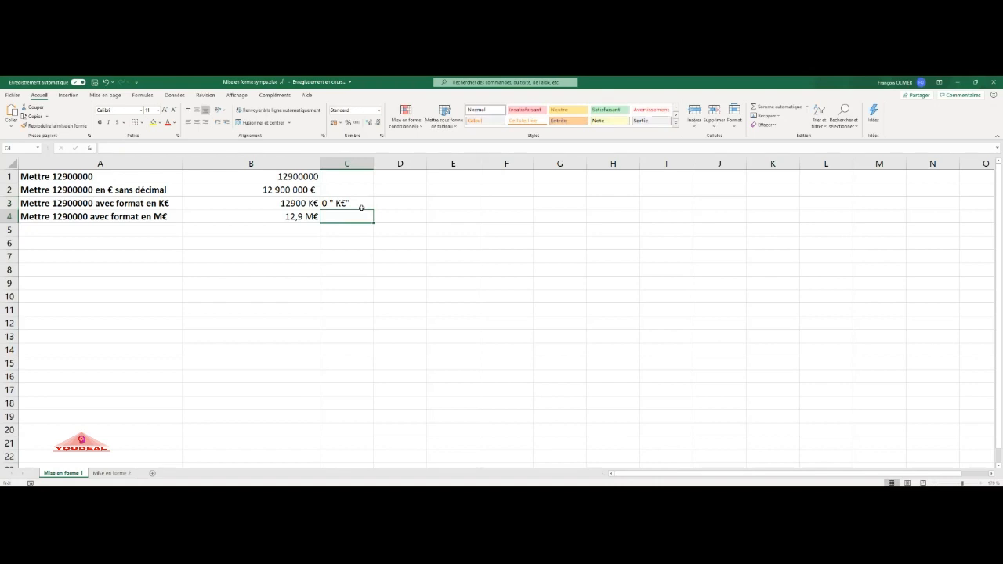
- Enter the format code 0,0 " M€" as text in C4
{"action": "type", "text": "0,0"}
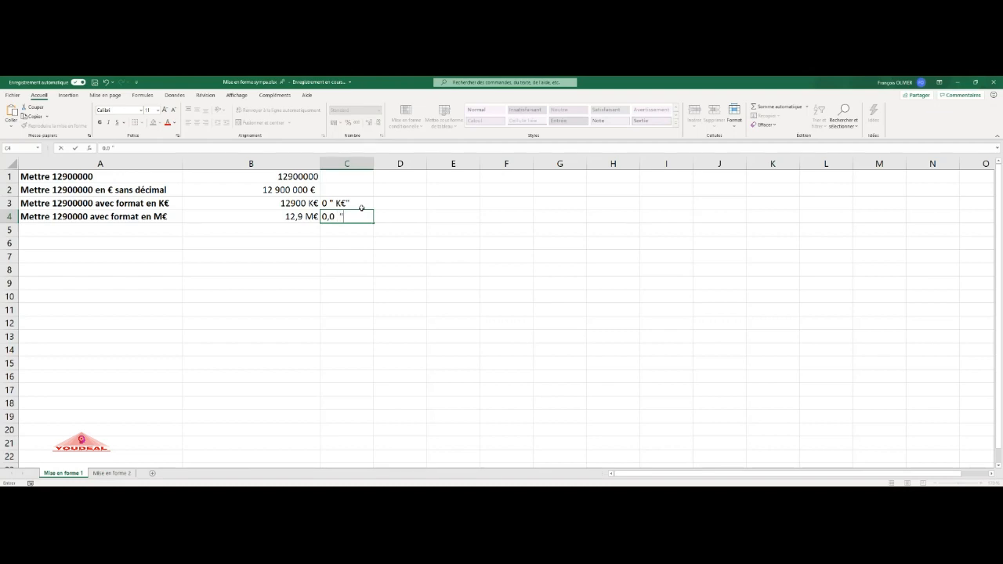
{"action": "type", "text": "\" M€\""}
{"action": "key", "text": "Return"}
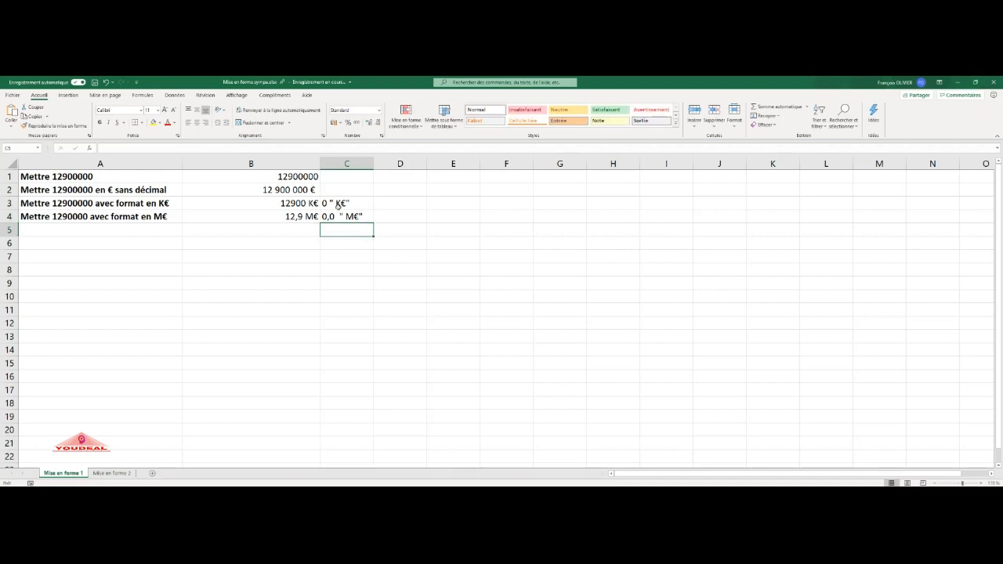
- Enter the notes 1 espace in D3 and 2 espaces in D4
{"action": "left_click", "coordinate": [328, 203]}
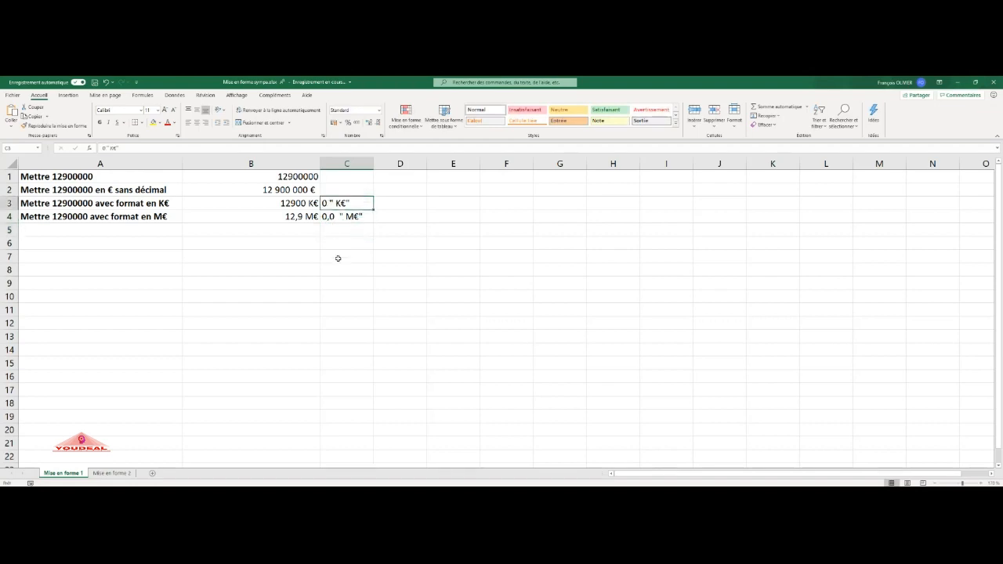
{"action": "left_click", "coordinate": [341, 218]}
{"action": "left_click", "coordinate": [389, 208]}
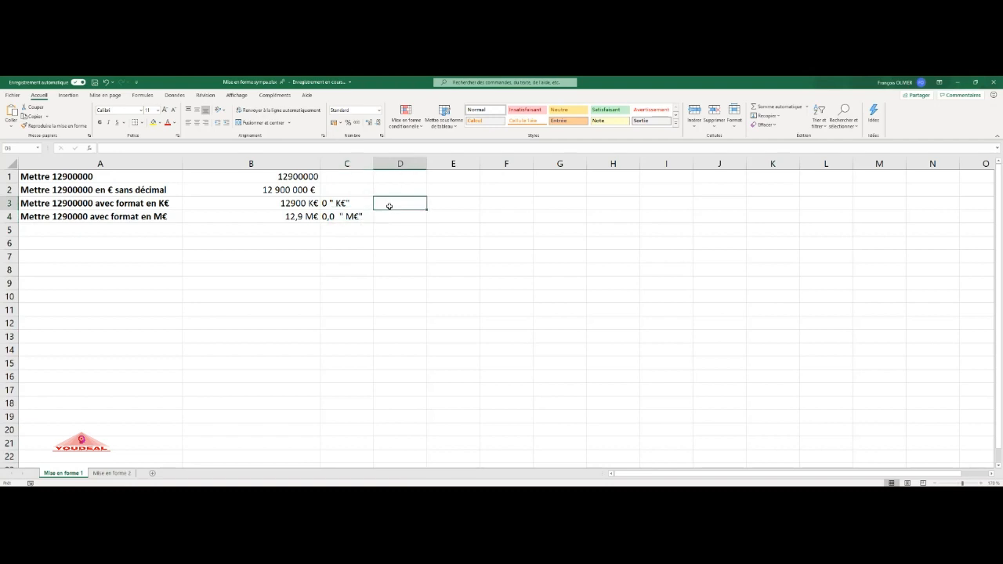
{"action": "type", "text": "1 espace"}
{"action": "key", "text": "Return"}
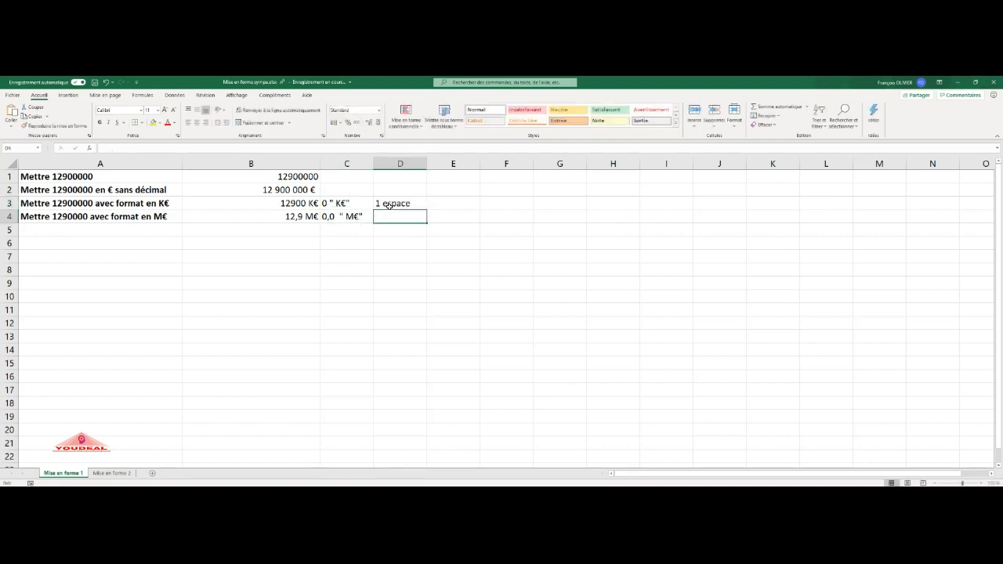
{"action": "type", "text": "2"}
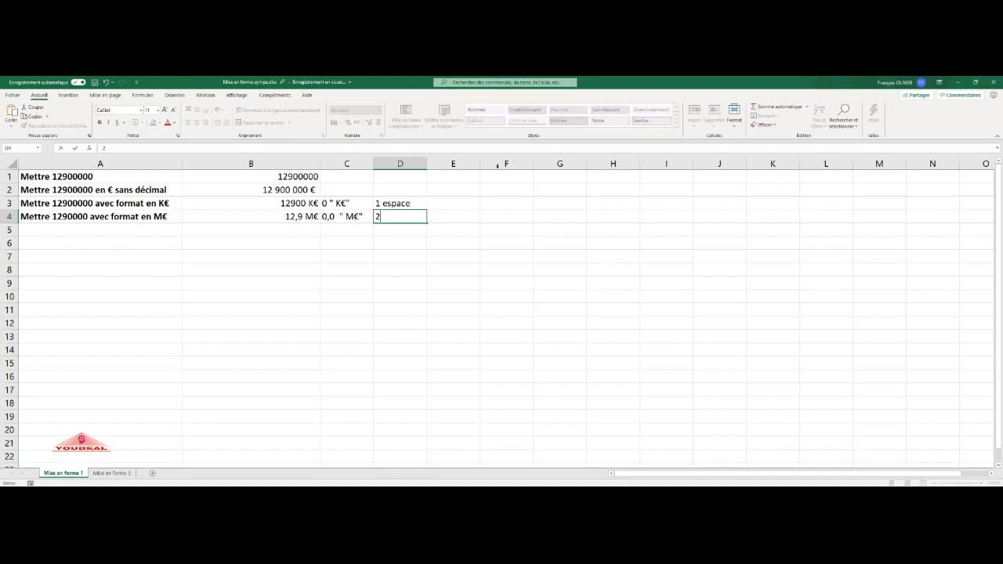
{"action": "type", "text": " espaces"}
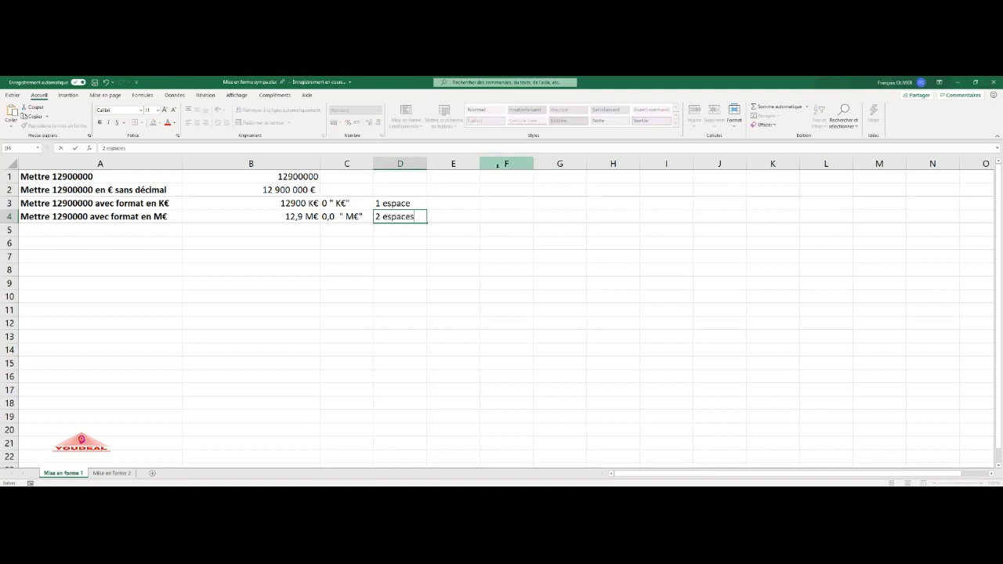
{"action": "key", "text": "Return"}
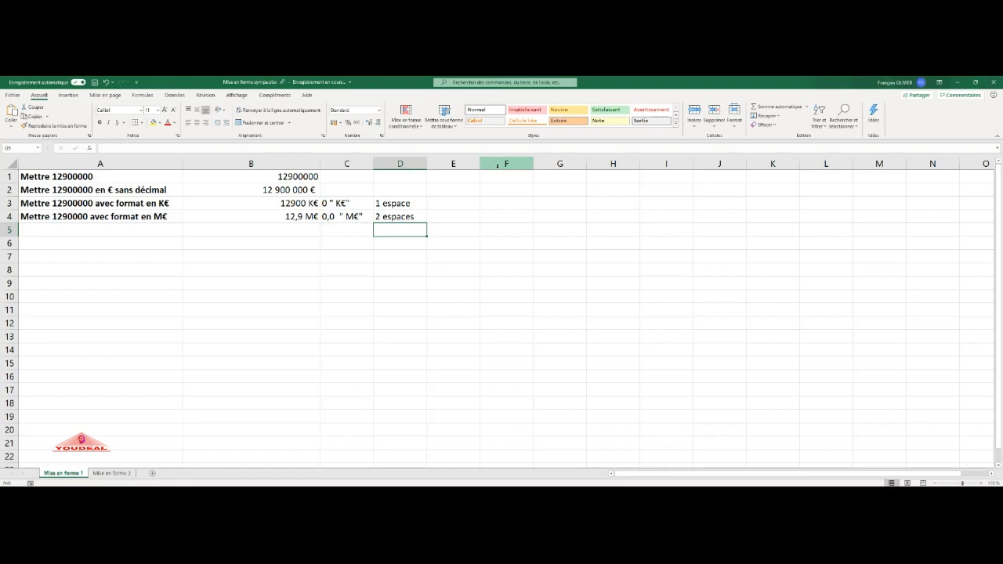
- On the Mise en forme 2 sheet, enter articles in C2 and article in C3
{"action": "left_click", "coordinate": [129, 473]}
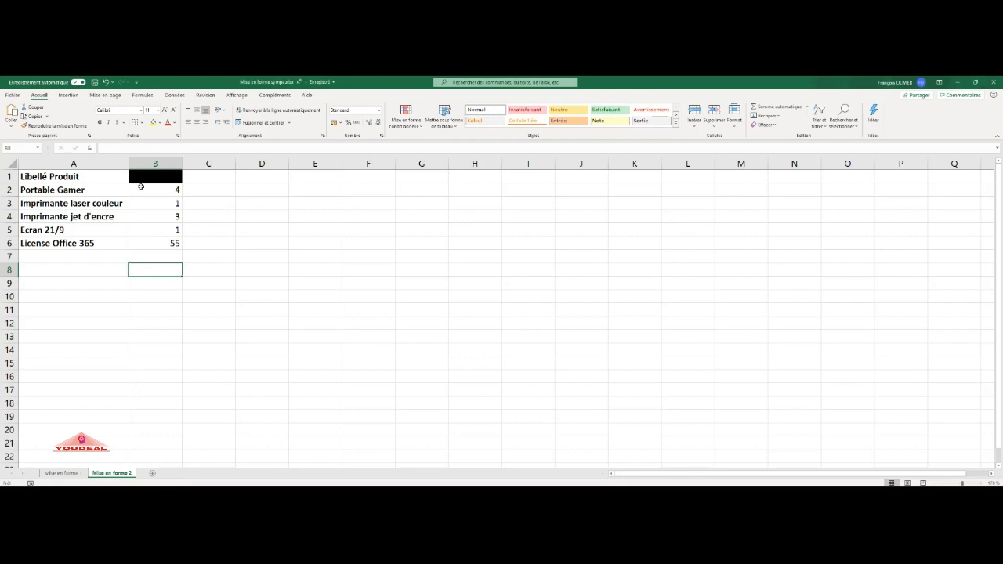
{"action": "left_click", "coordinate": [192, 188]}
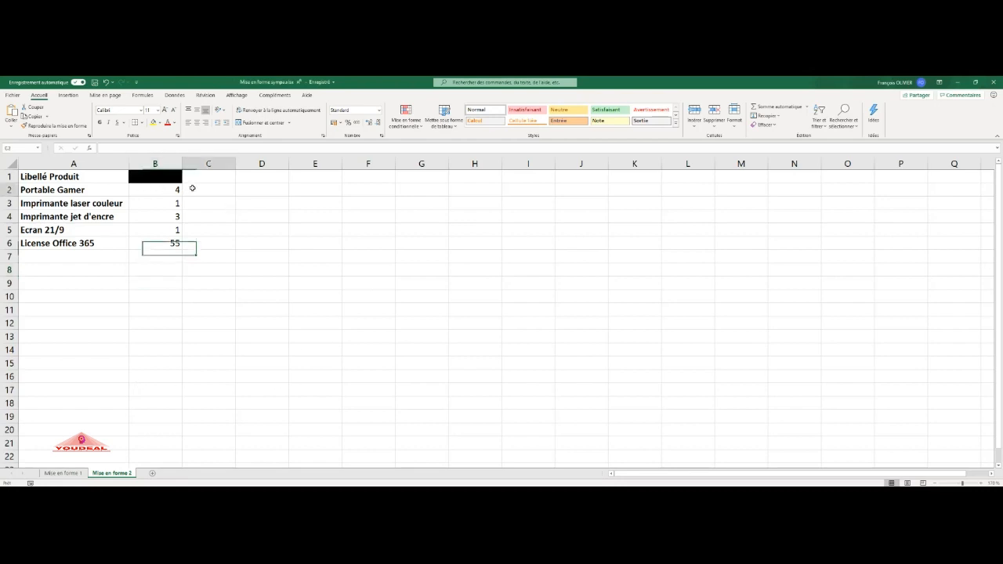
{"action": "type", "text": "articles"}
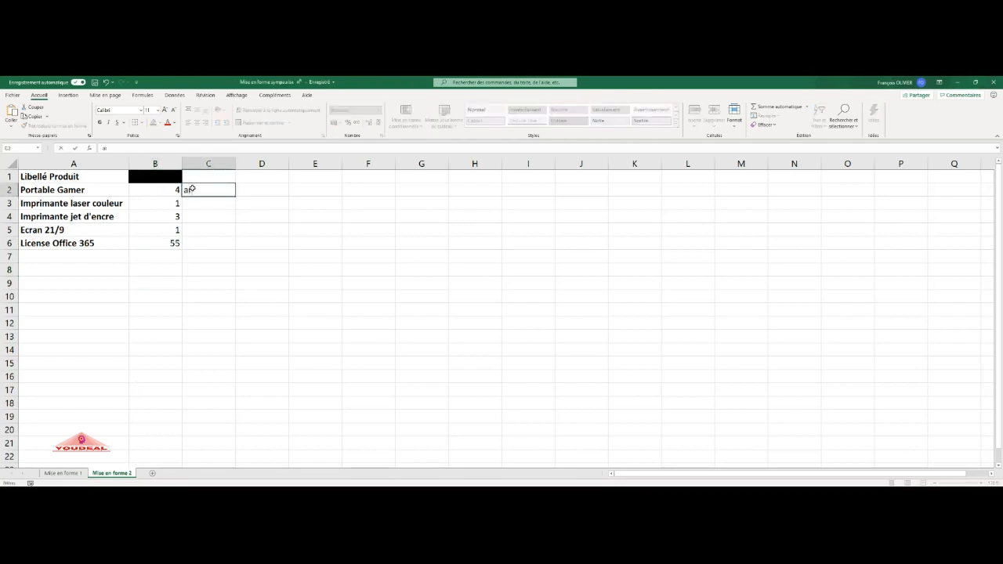
{"action": "key", "text": "Return"}
{"action": "type", "text": "articles"}
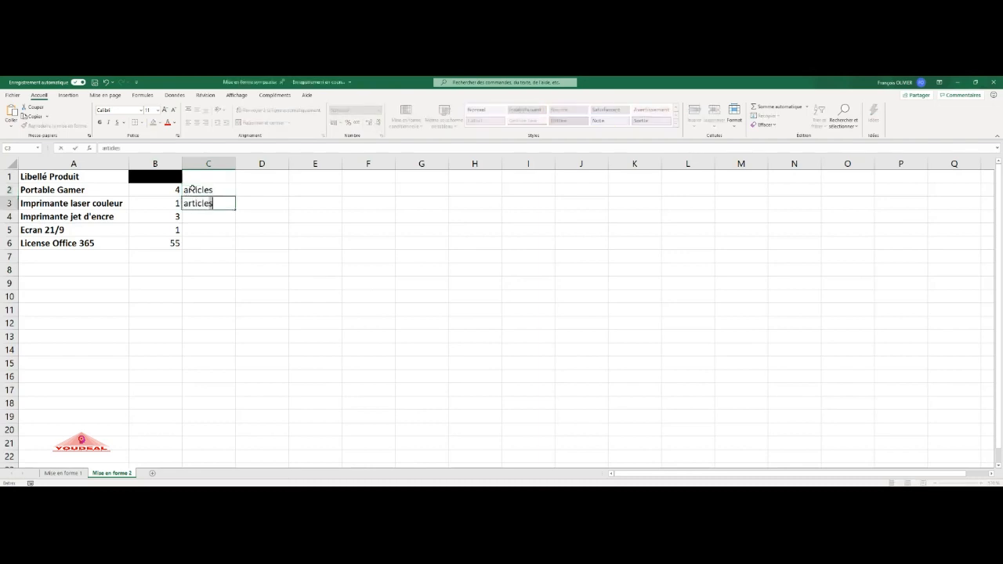
{"action": "key", "text": "BackSpace"}
{"action": "key", "text": "Return"}
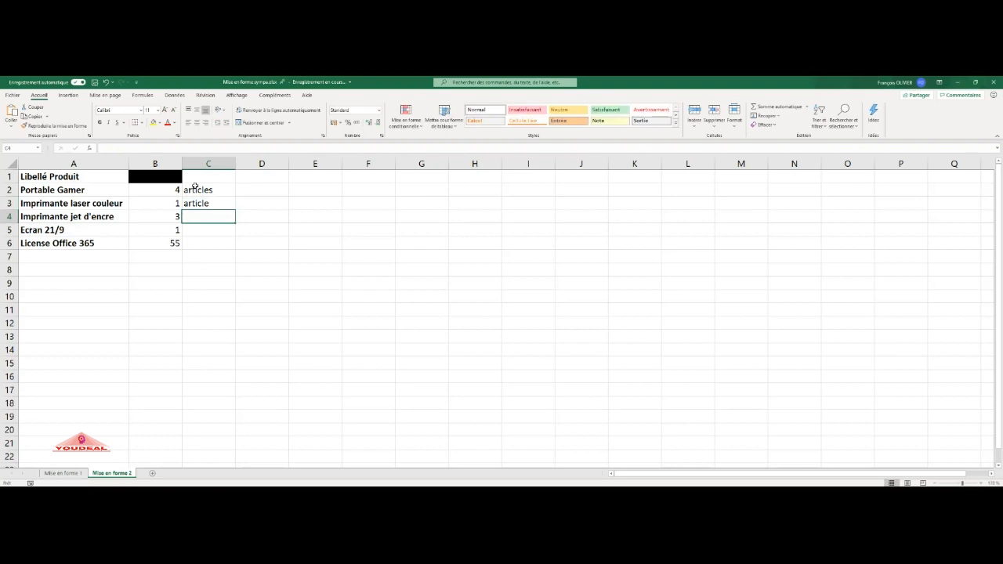
{"action": "left_click", "coordinate": [175, 202]}
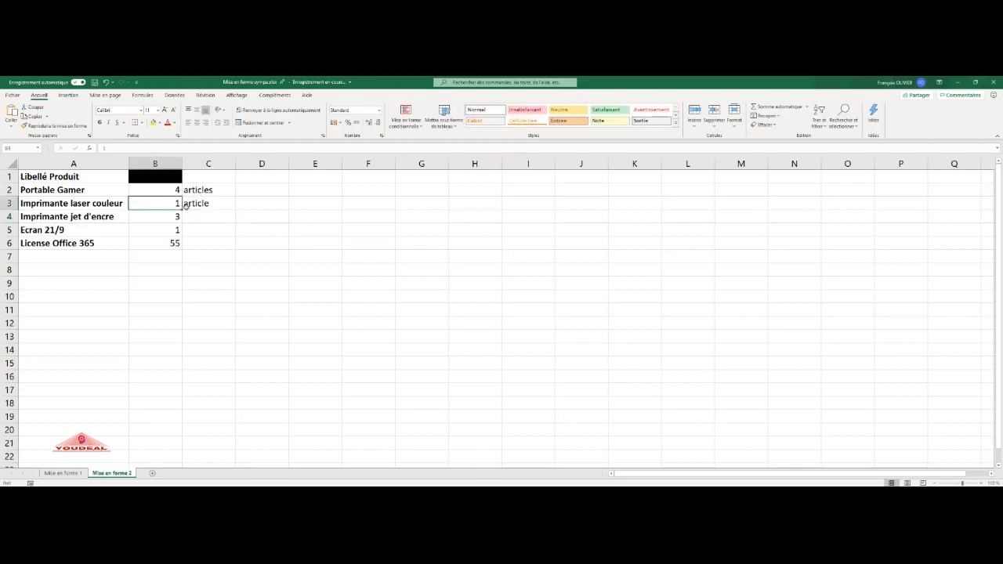
{"action": "type", "text": "3"}
{"action": "key", "text": "Return"}
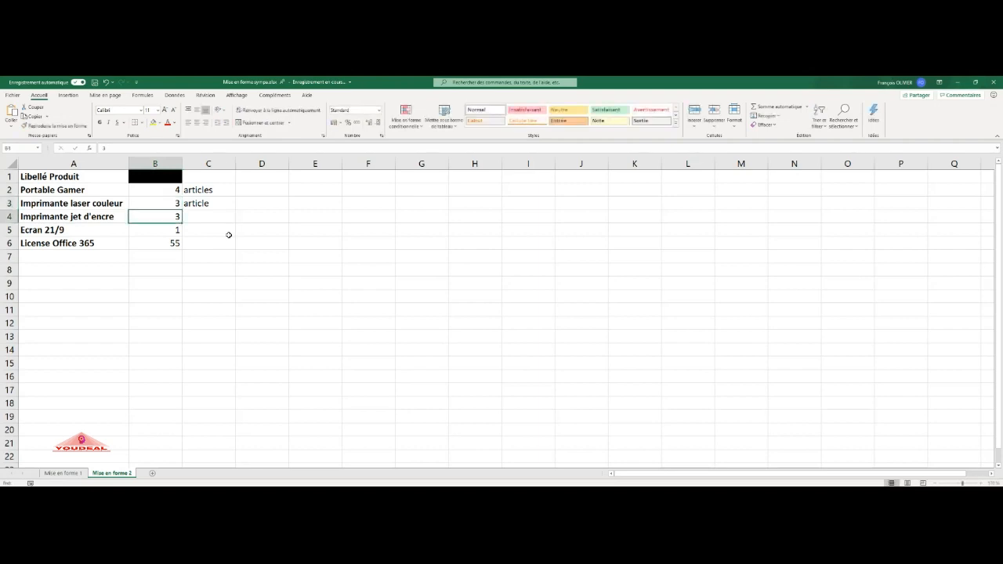
{"action": "key", "text": "ctrl+z"}
- Clear the articles and article labels from C2:C3
{"action": "left_click_drag", "start_coordinate": [216, 193], "coordinate": [214, 203]}
{"action": "key", "text": "Delete"}
- Give the quantities B2:B6 the custom format [<=1]0" article";[>1]0" articles"
{"action": "left_click", "coordinate": [177, 189]}
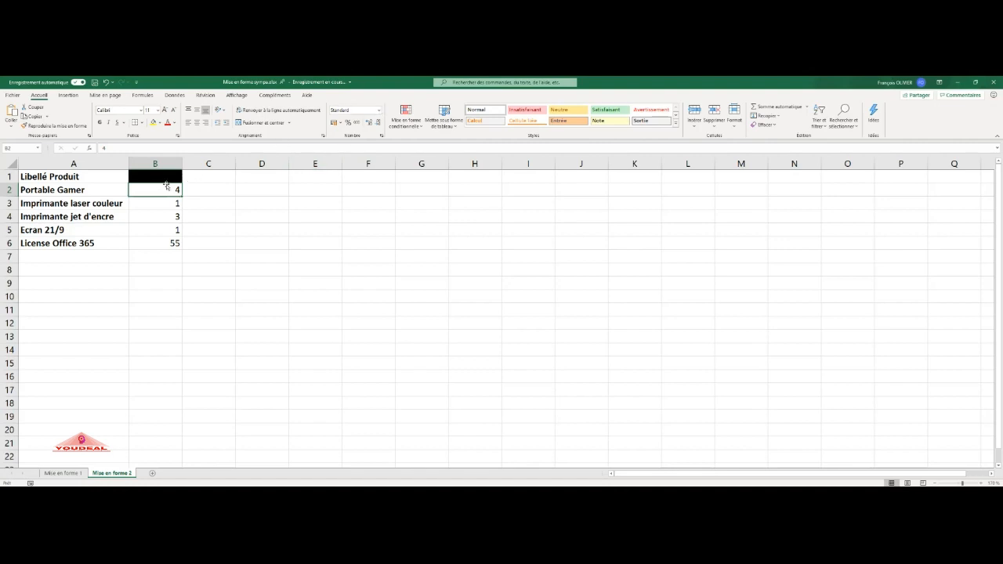
{"action": "left_click_drag", "start_coordinate": [163, 188], "coordinate": [162, 243]}
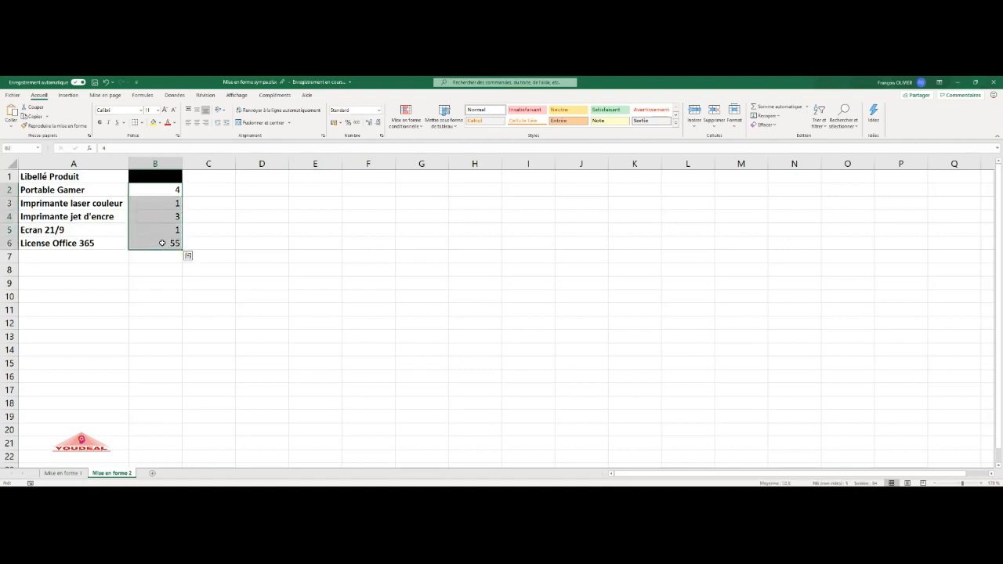
{"action": "left_click", "coordinate": [379, 110]}
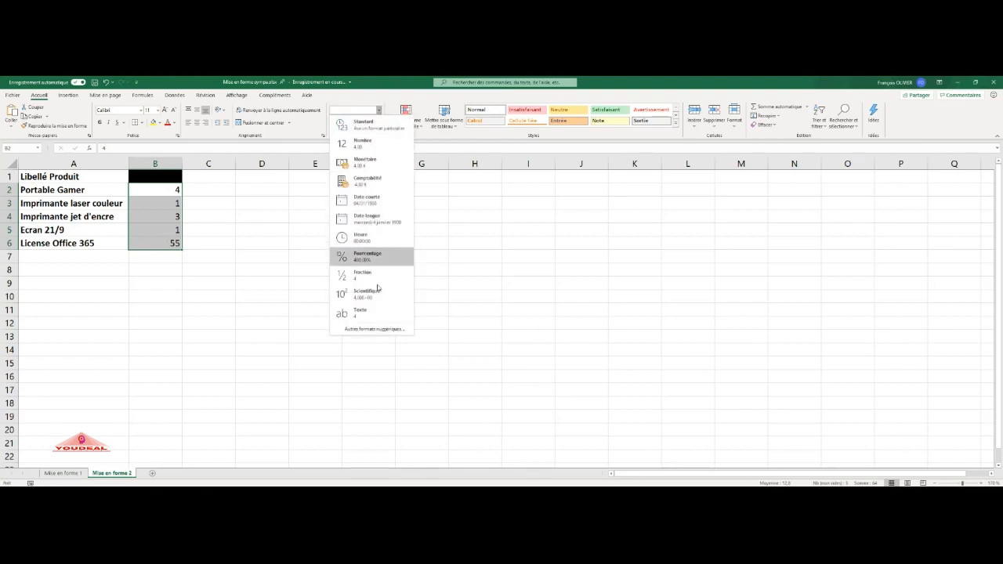
{"action": "left_click", "coordinate": [374, 330]}
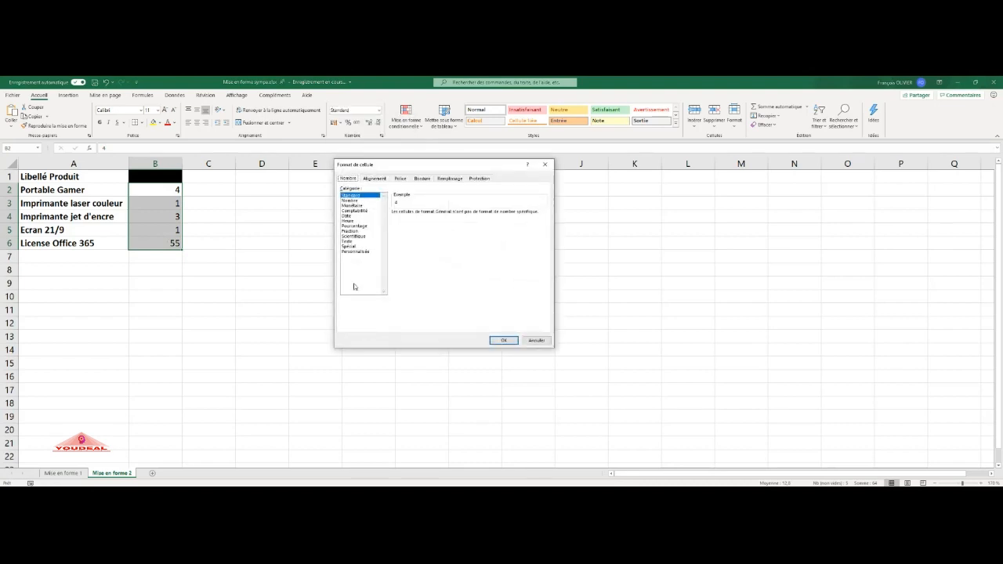
{"action": "left_click", "coordinate": [360, 251]}
{"action": "left_click_drag", "start_coordinate": [416, 219], "coordinate": [382, 217]}
{"action": "key", "text": "BackSpace"}
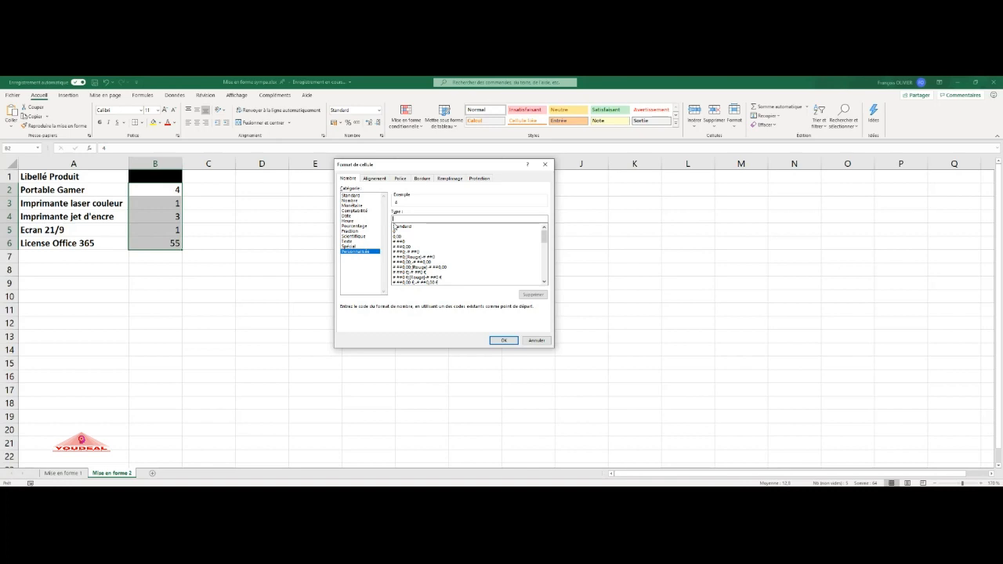
{"action": "type", "text": "["}
{"action": "type", "text": "<=1]"}
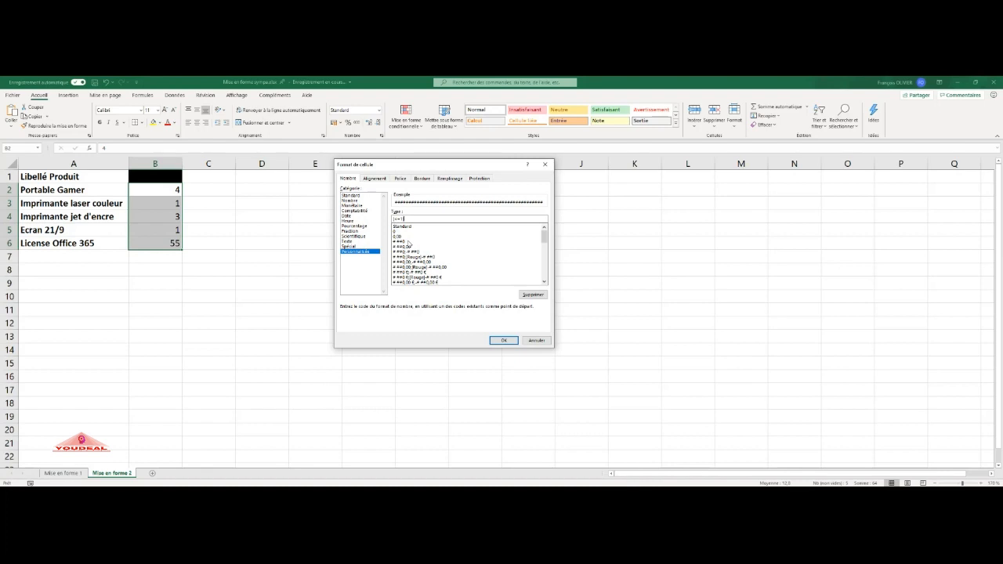
{"action": "type", "text": "# \"article\";[>1]# \"articles"}
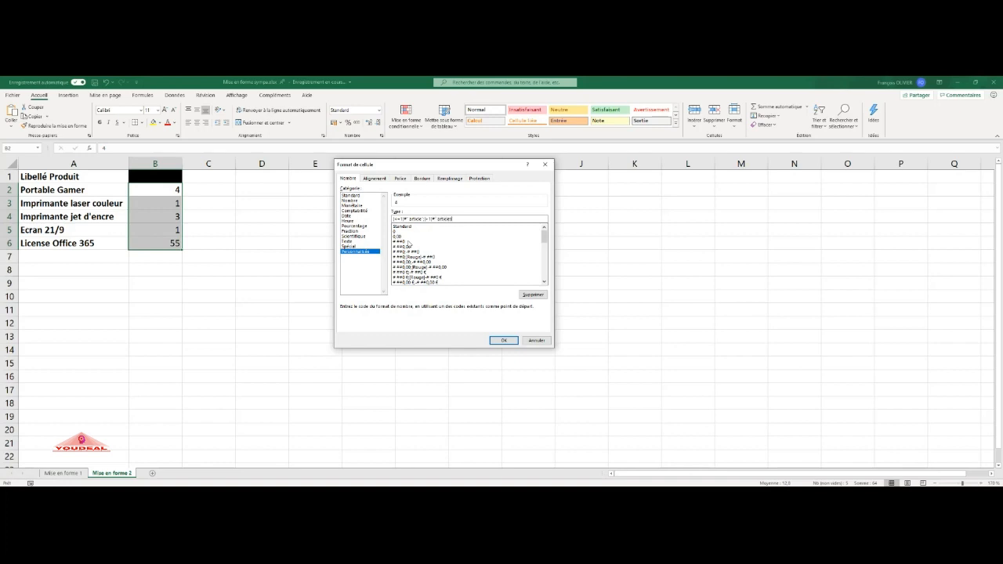
{"action": "type", "text": "\""}
{"action": "left_click", "coordinate": [506, 340]}
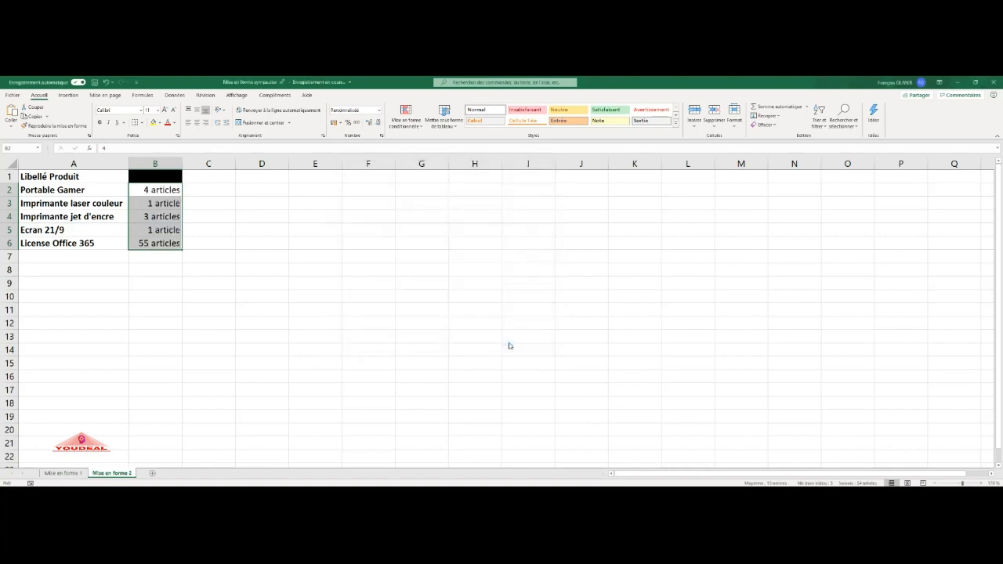
- Test the format by entering 3 in B3 and 1 in B4, then restore the original quantities
{"action": "left_click", "coordinate": [213, 199]}
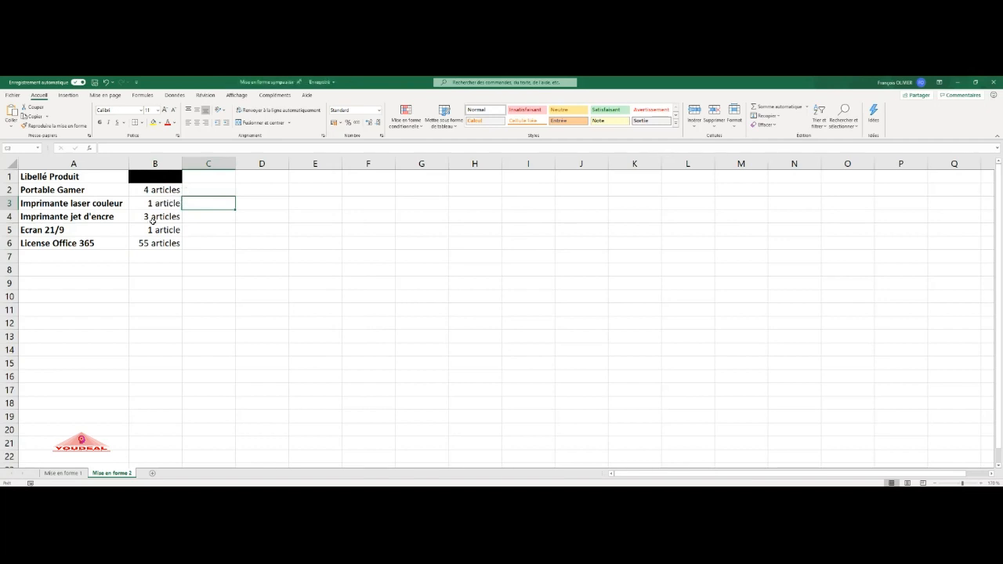
{"action": "left_click", "coordinate": [166, 203]}
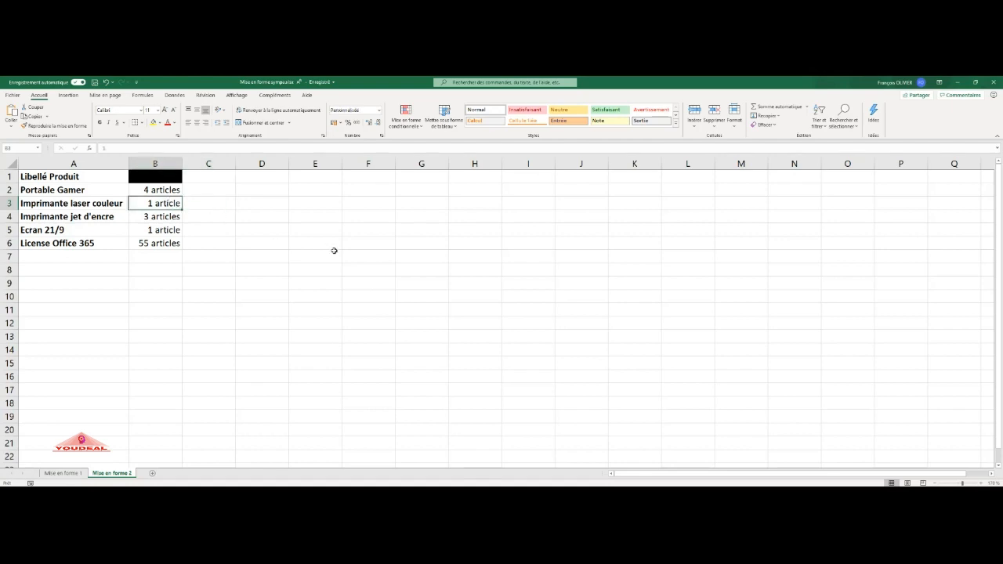
{"action": "type", "text": "3"}
{"action": "key", "text": "Return"}
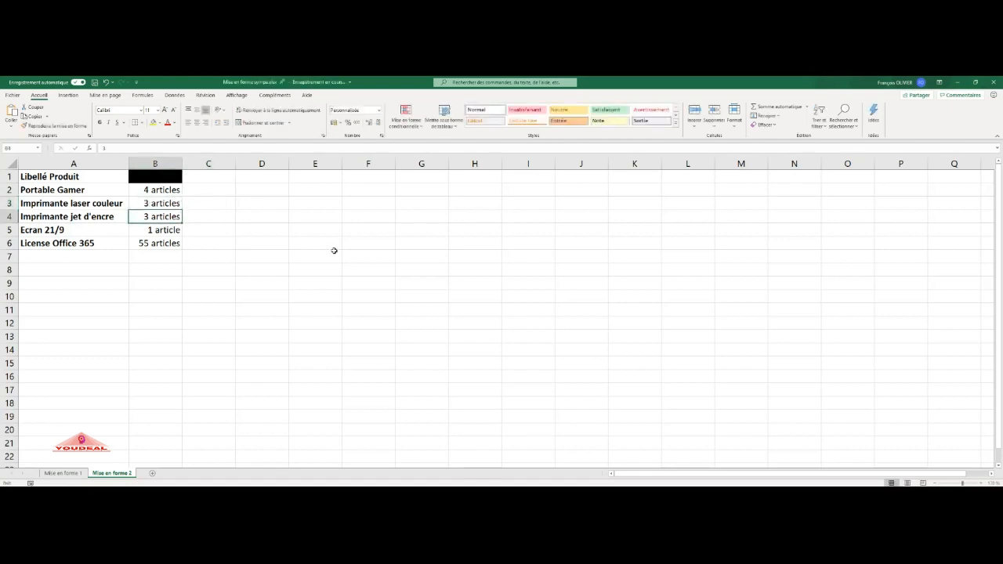
{"action": "type", "text": "1"}
{"action": "key", "text": "Return"}
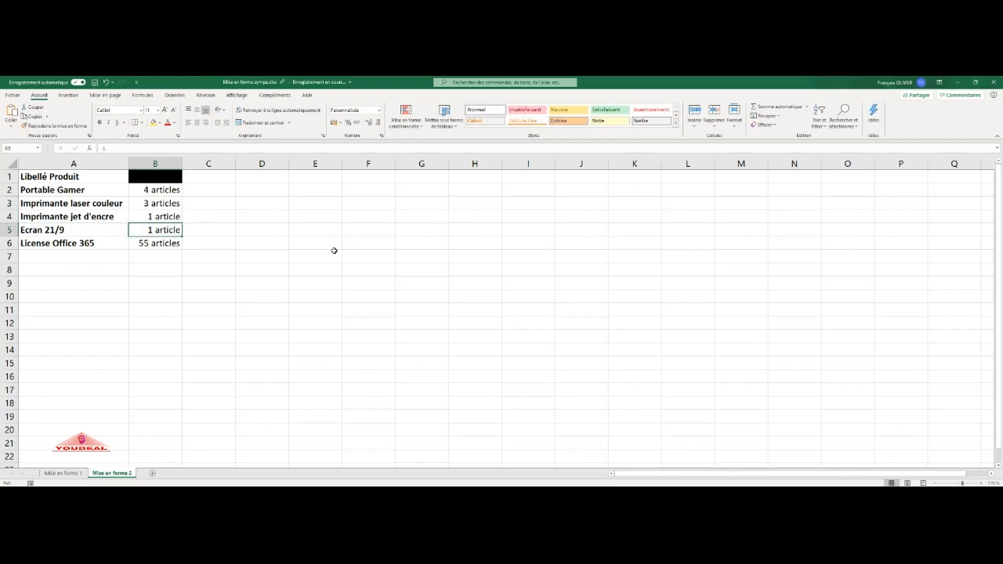
{"action": "key", "text": "Up"}
{"action": "type", "text": "3"}
{"action": "key", "text": "Up"}
{"action": "type", "text": "1"}
{"action": "key", "text": "Return"}
- Total the quantities B2:B6 in B7 with AutoSum
{"action": "left_click", "coordinate": [170, 257]}
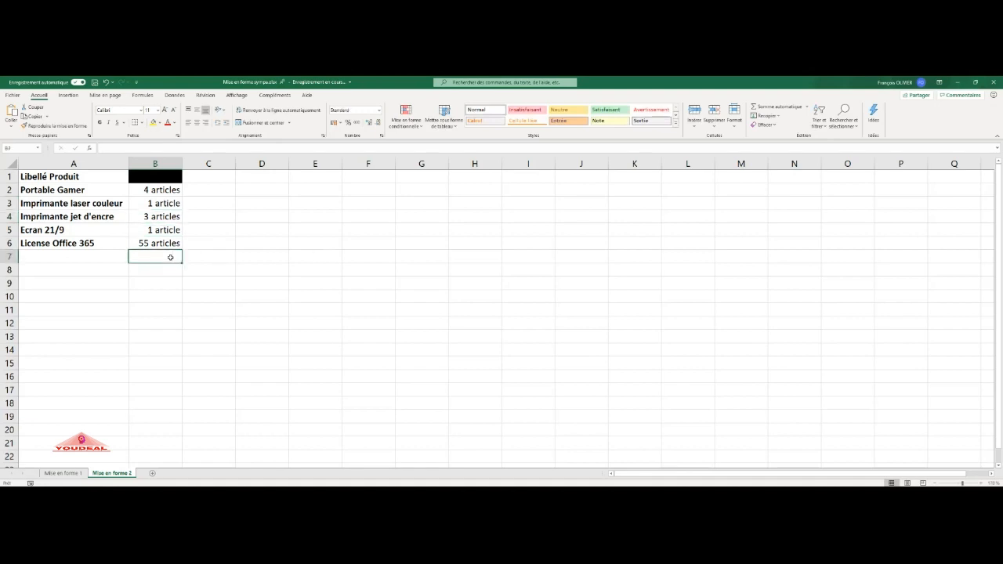
{"action": "left_click", "coordinate": [773, 109]}
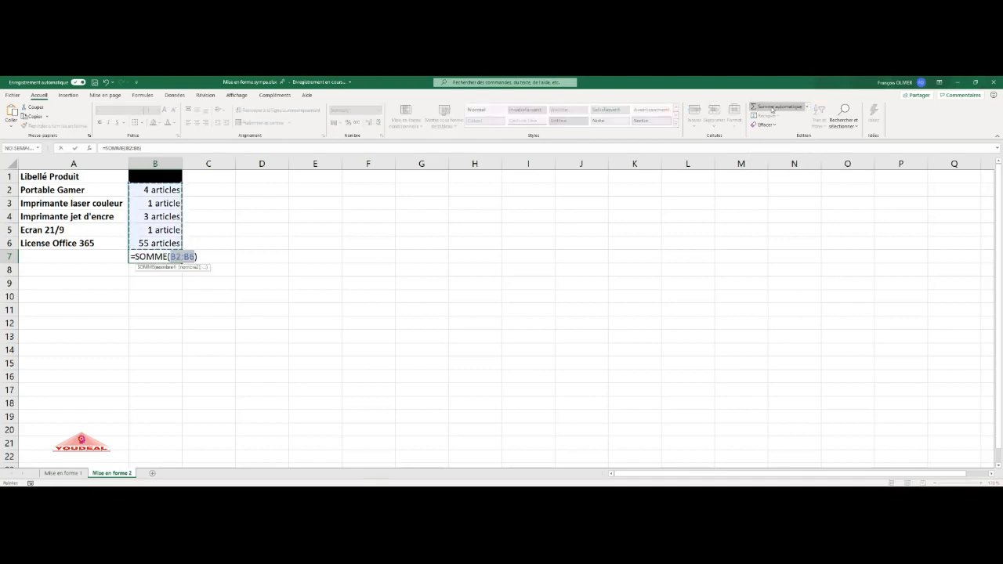
{"action": "key", "text": "Return"}
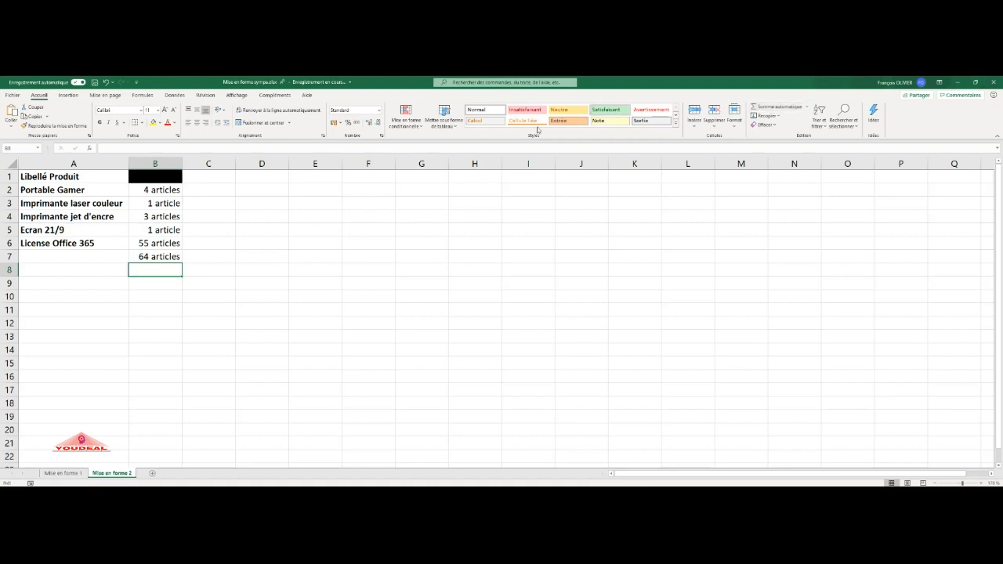
- Open the Format Cells dialog for B2 and start editing its custom format code
{"action": "left_click", "coordinate": [181, 189]}
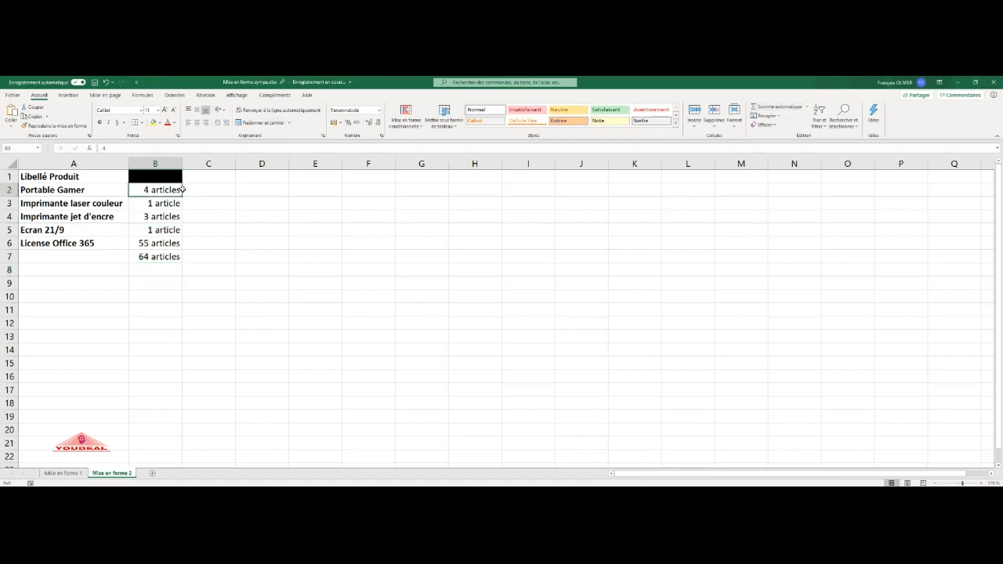
{"action": "left_click", "coordinate": [379, 111]}
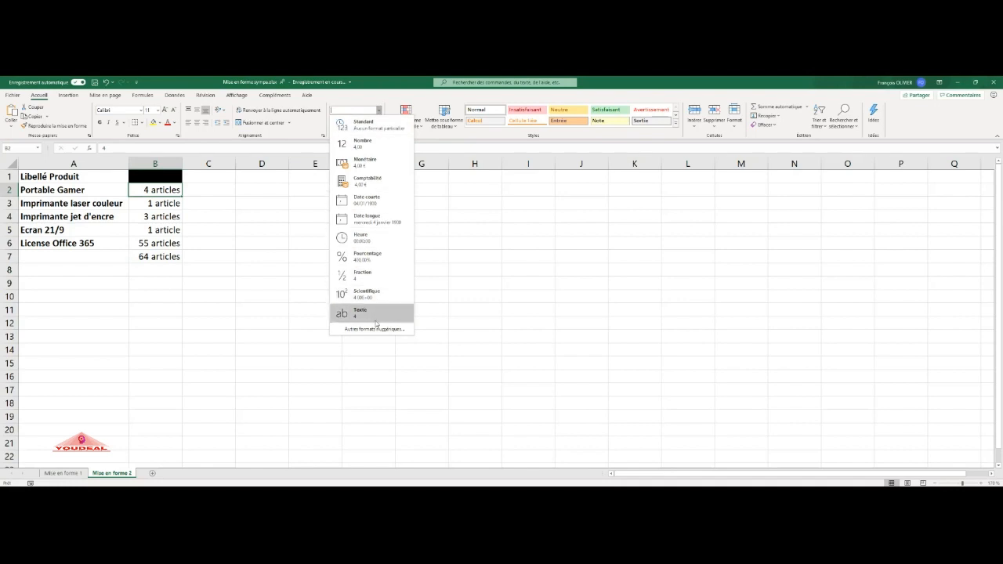
{"action": "left_click", "coordinate": [374, 329]}
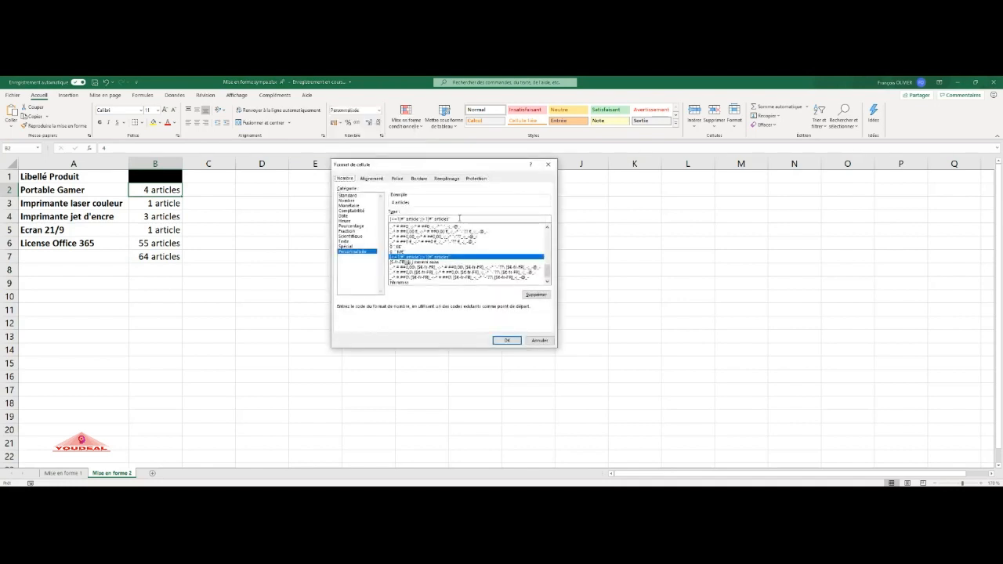
{"action": "left_click_drag", "start_coordinate": [464, 166], "coordinate": [363, 161]}
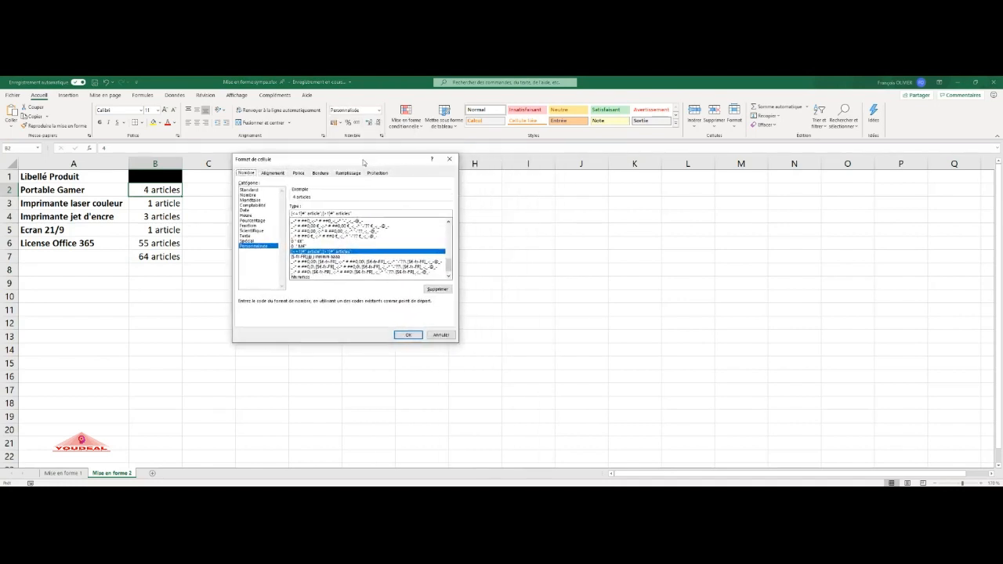
{"action": "left_click", "coordinate": [356, 213]}
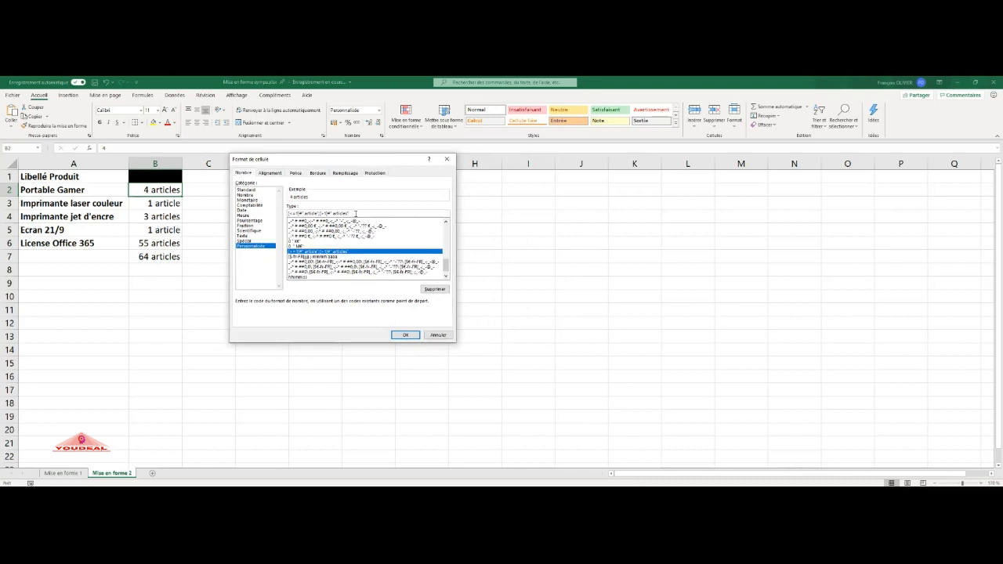